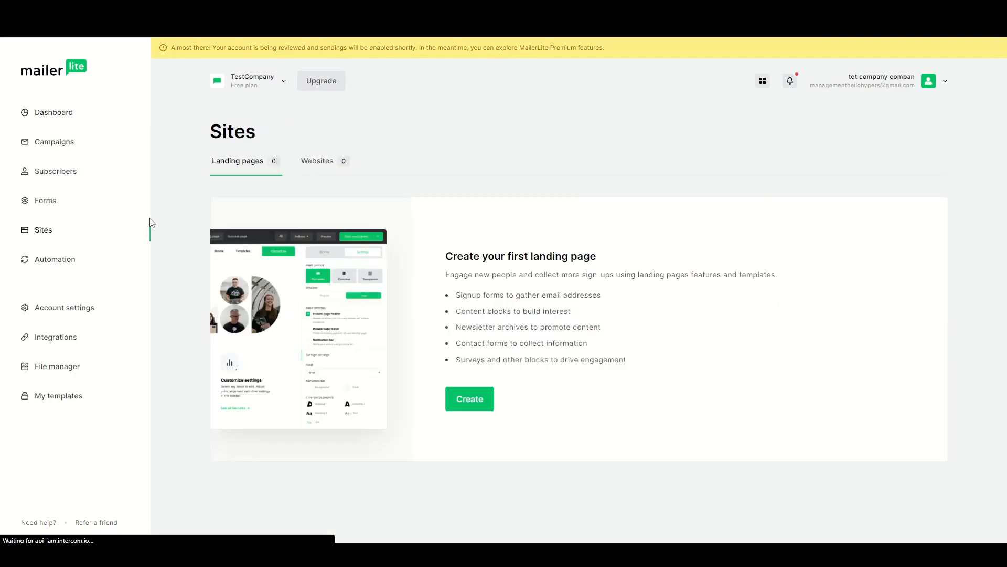
# Create a landing page site named TestCompany and assign it to the subscriber group group1.
pyautogui.click(469, 400)
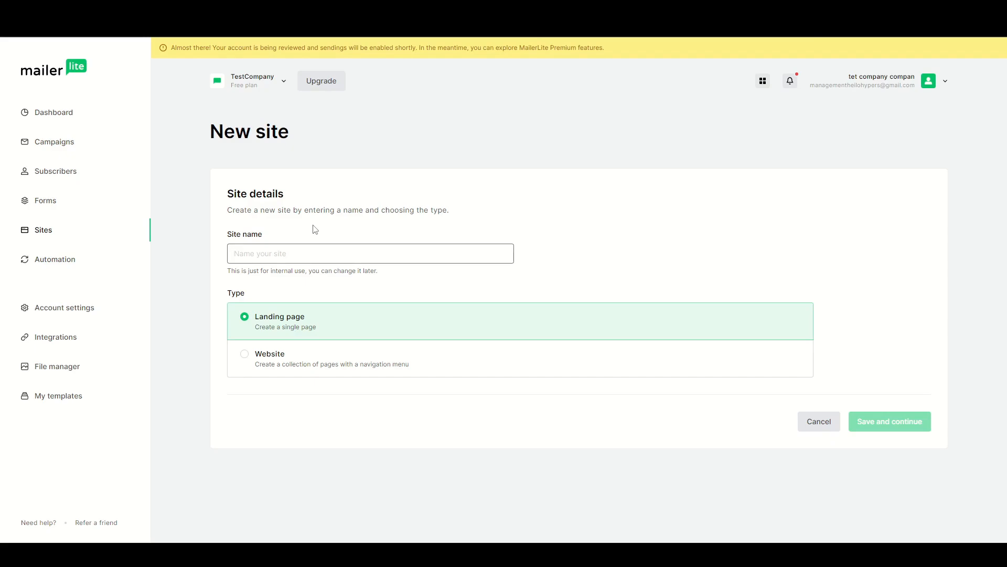
pyautogui.write('Tes')
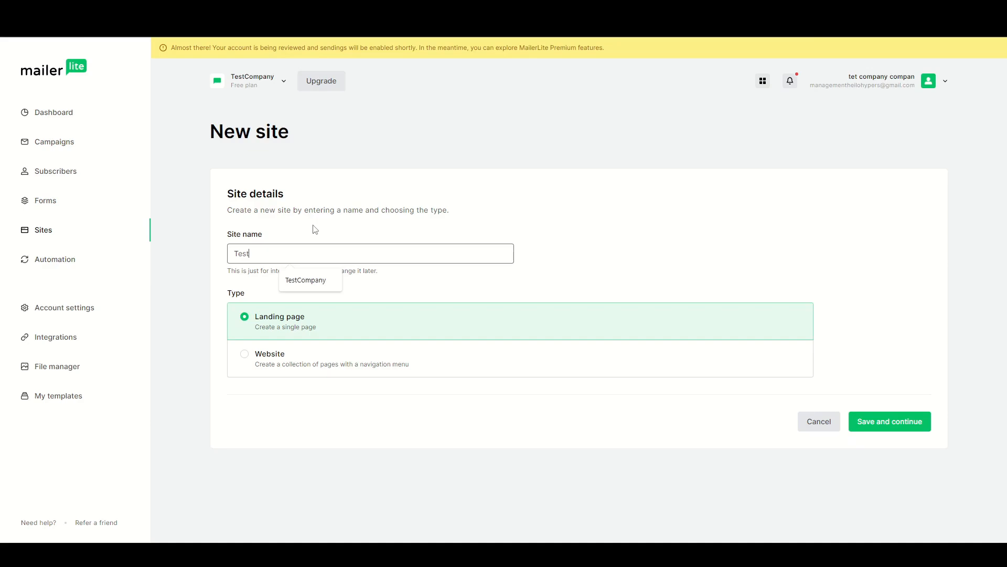
pyautogui.write('t')
pyautogui.click(311, 280)
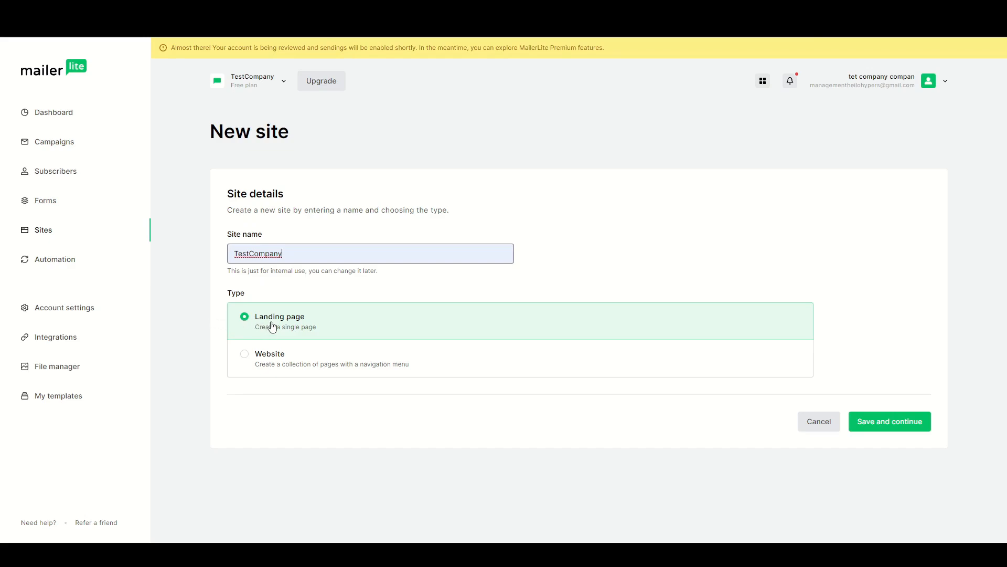
pyautogui.click(888, 428)
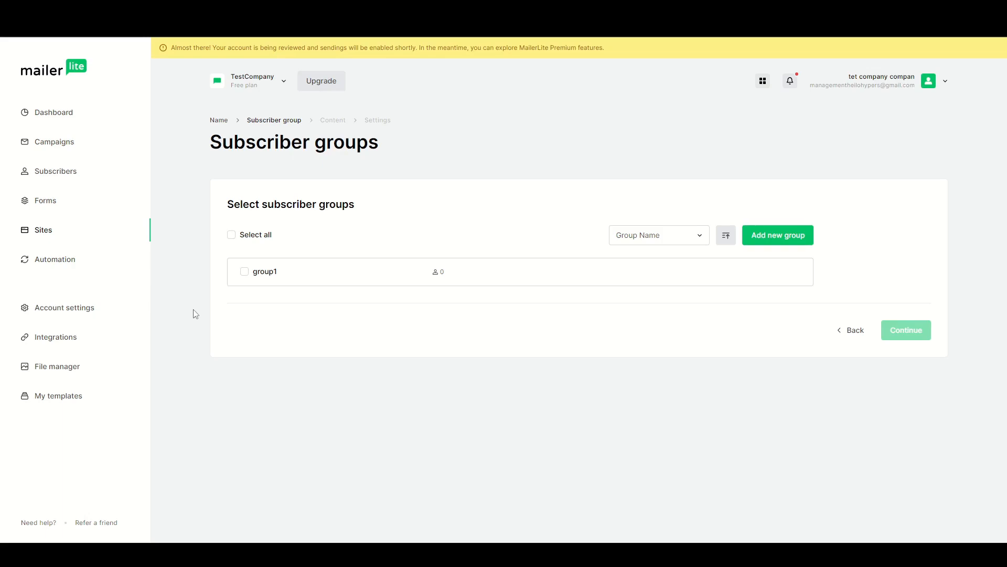
pyautogui.click(242, 275)
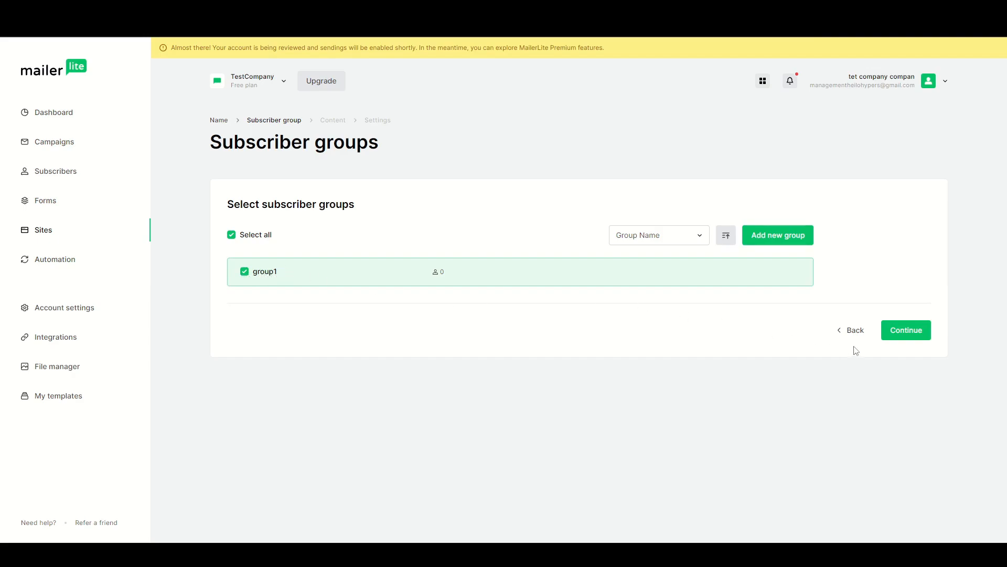
pyautogui.click(910, 336)
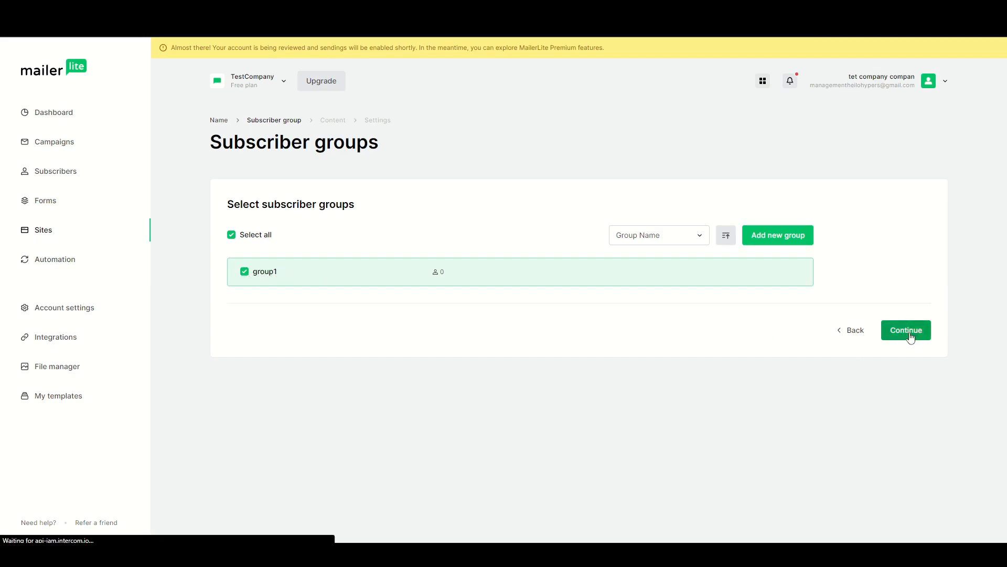
# Preview the E-commerce newsletter template and select it for the landing page.
pyautogui.middleClick(969, 177)
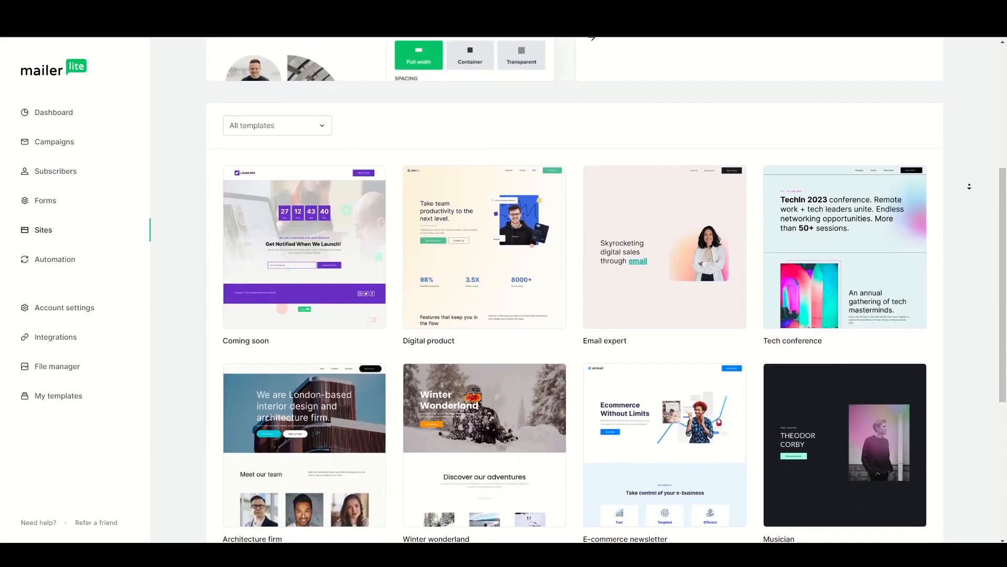
pyautogui.middleClick(968, 198)
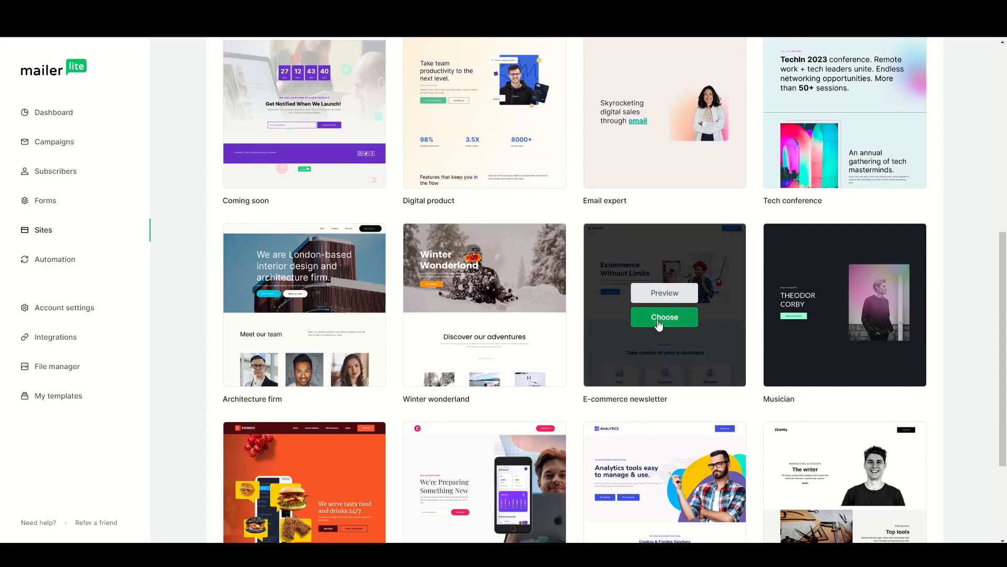
pyautogui.click(660, 295)
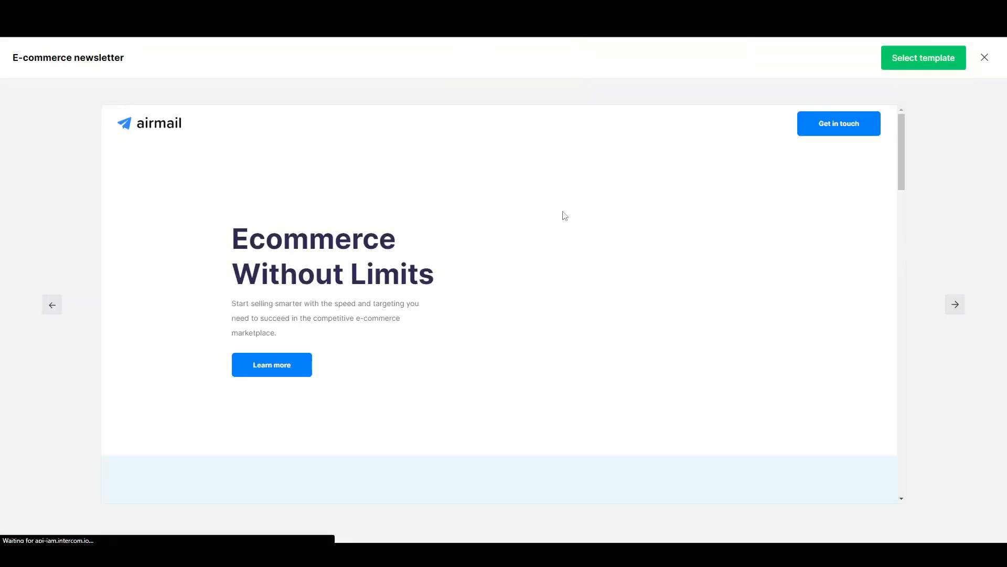
pyautogui.moveTo(902, 152); pyautogui.dragTo(899, 356)
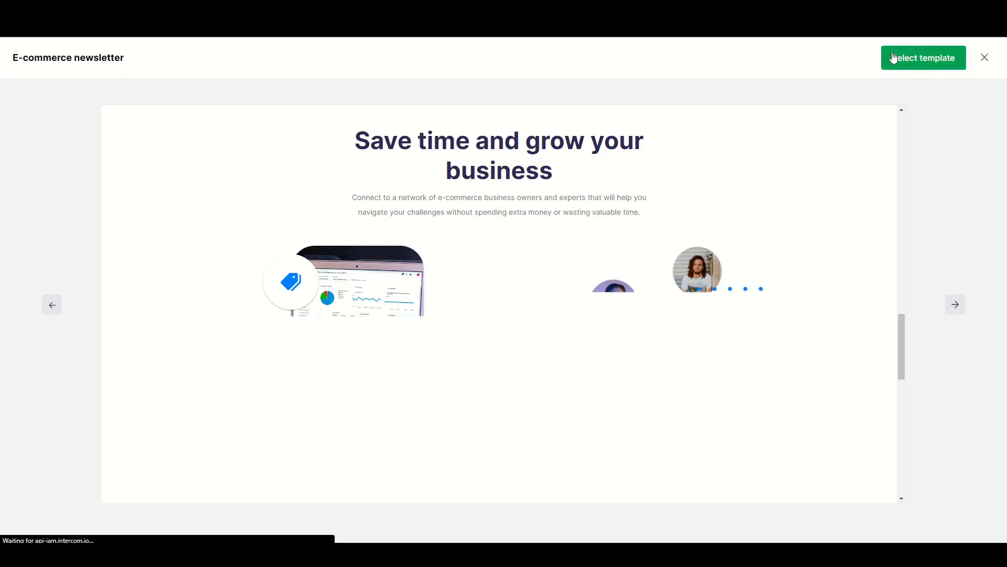
pyautogui.click(908, 63)
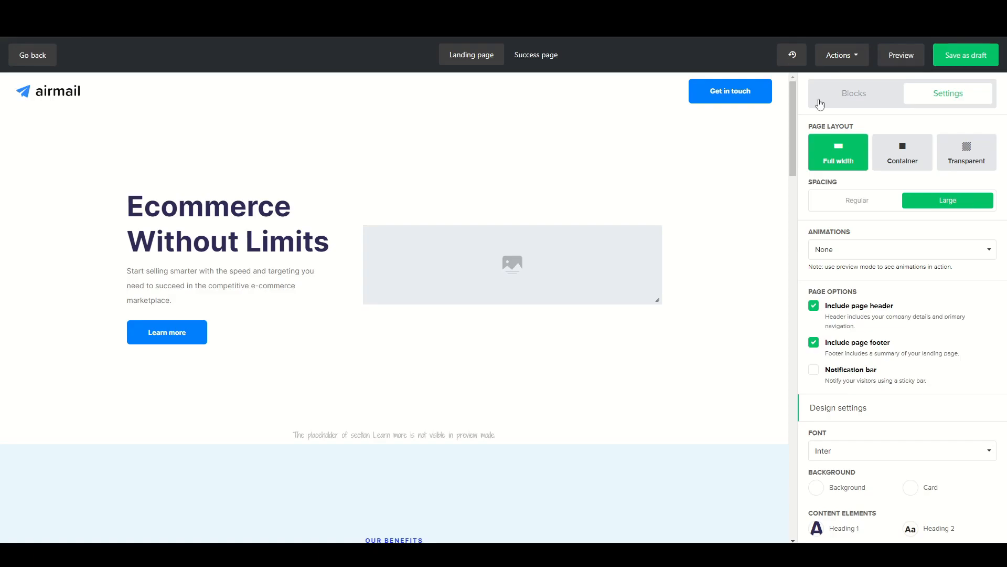
# Remove all content blocks from the landing page, confirming with REMOVE.
pyautogui.moveTo(793, 135); pyautogui.dragTo(744, 392)
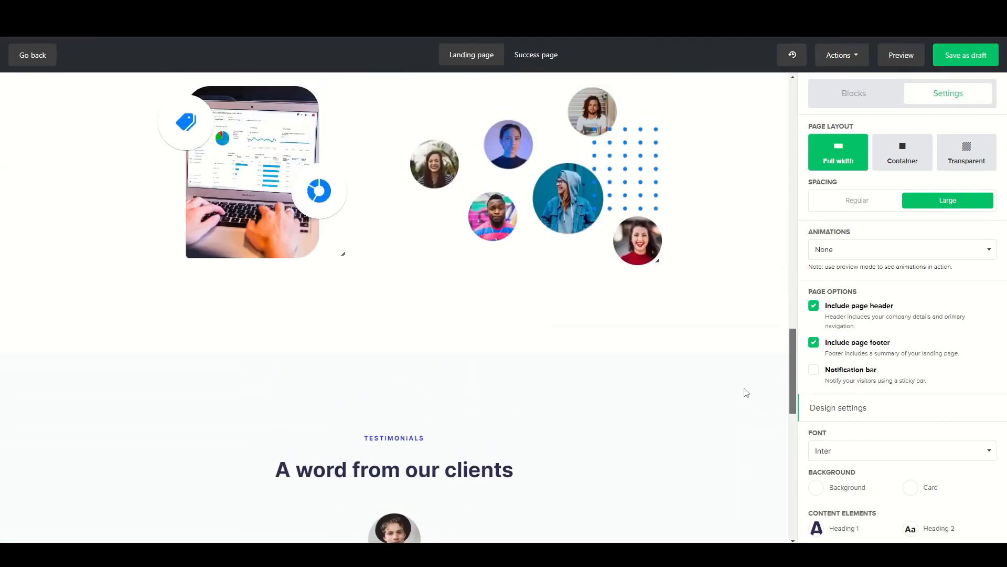
pyautogui.click(853, 60)
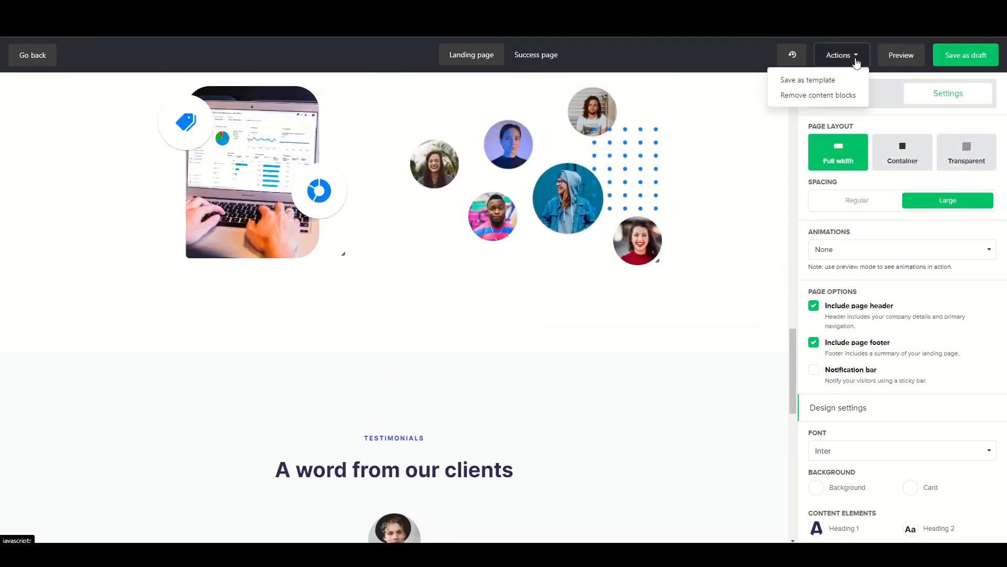
pyautogui.click(802, 96)
pyautogui.click(463, 166)
pyautogui.write('REMOVE')
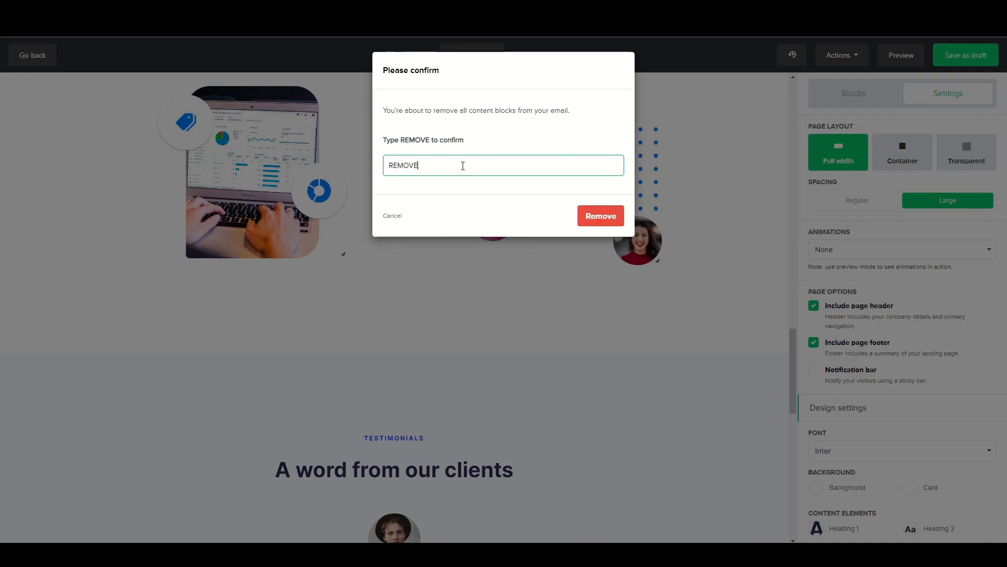
pyautogui.click(601, 217)
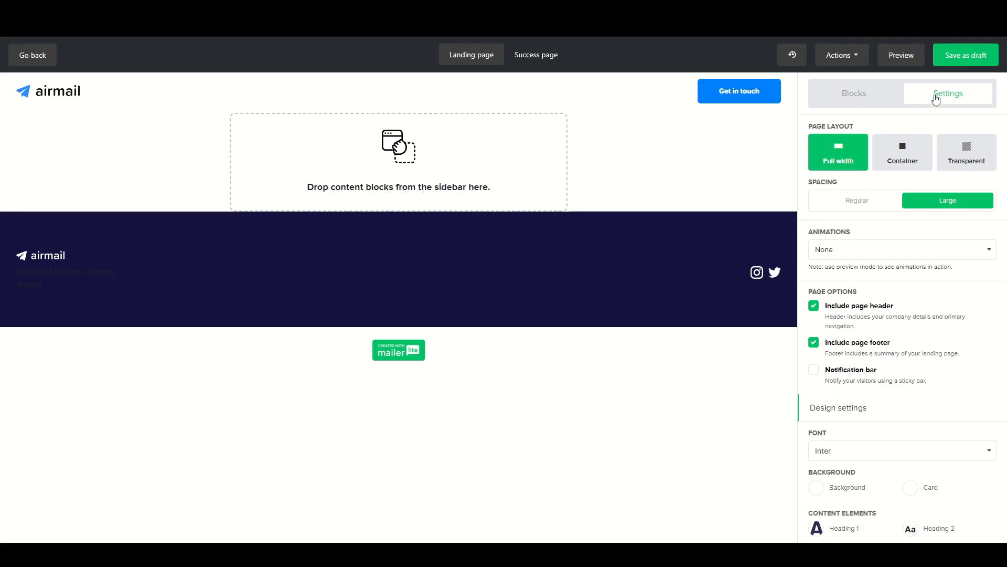
# Add a 2 Columns layout block to the empty content area between the page header and footer.
pyautogui.click(852, 101)
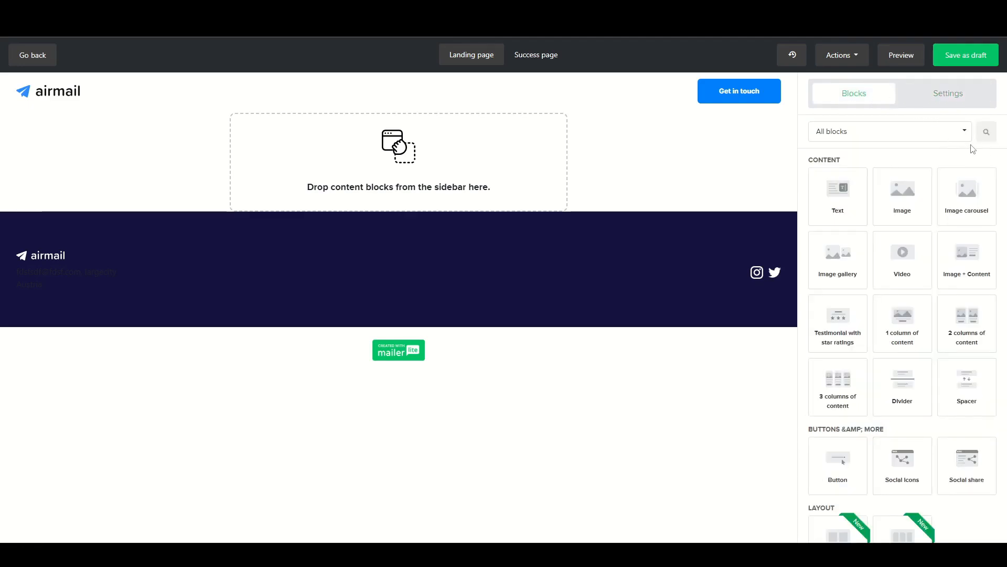
pyautogui.middleClick(1003, 167)
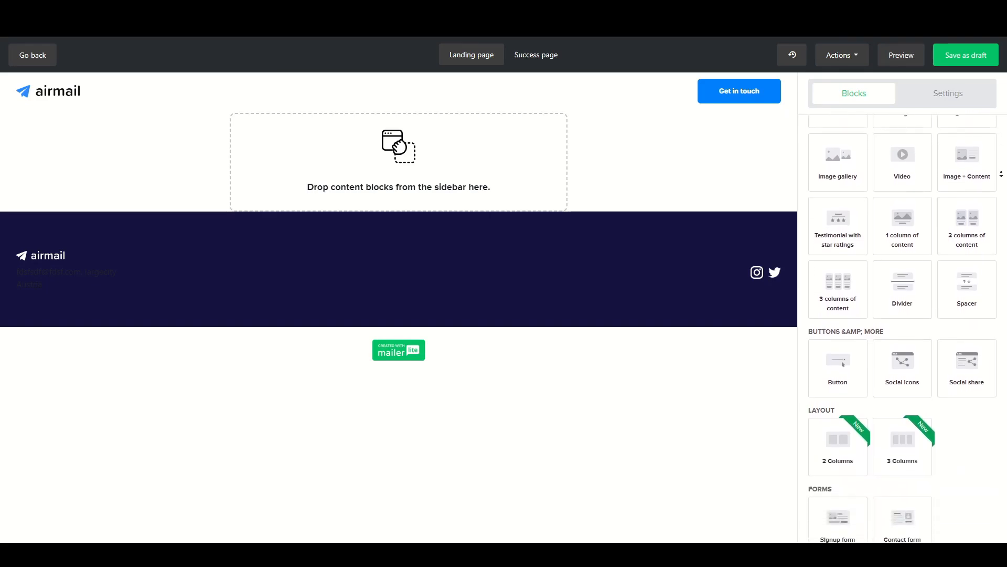
pyautogui.middleClick(1000, 184)
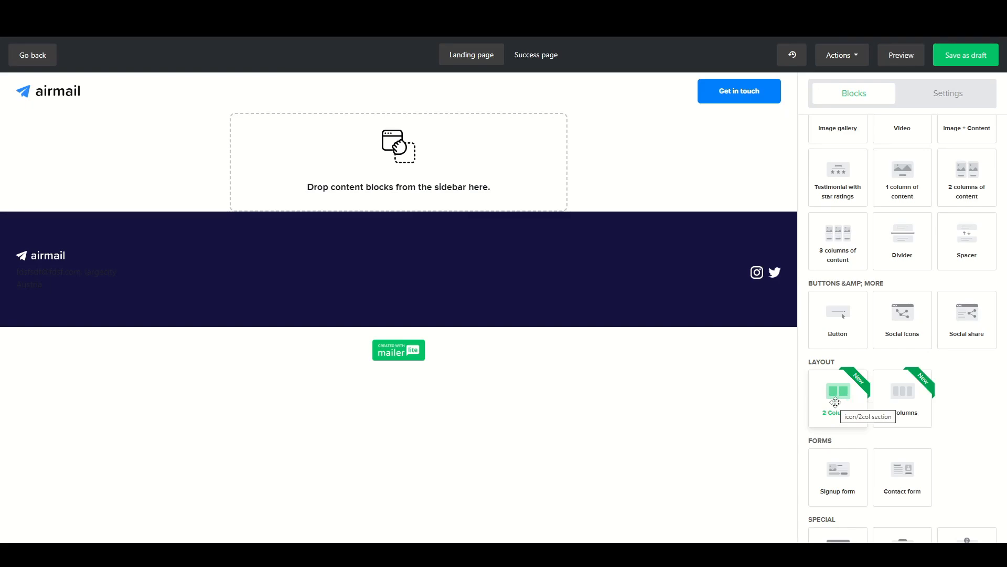
pyautogui.moveTo(837, 396); pyautogui.dragTo(394, 167)
pyautogui.moveTo(273, 153); pyautogui.dragTo(770, 267)
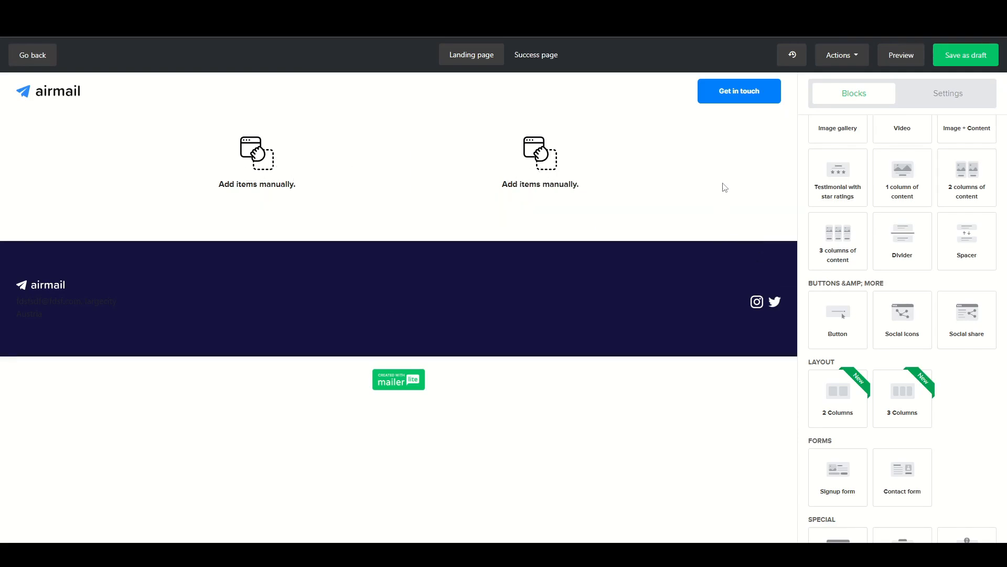
# Place an Image block in the first column, and a Text block with a Button block below it in the second column.
pyautogui.scroll(3, 967, 325)
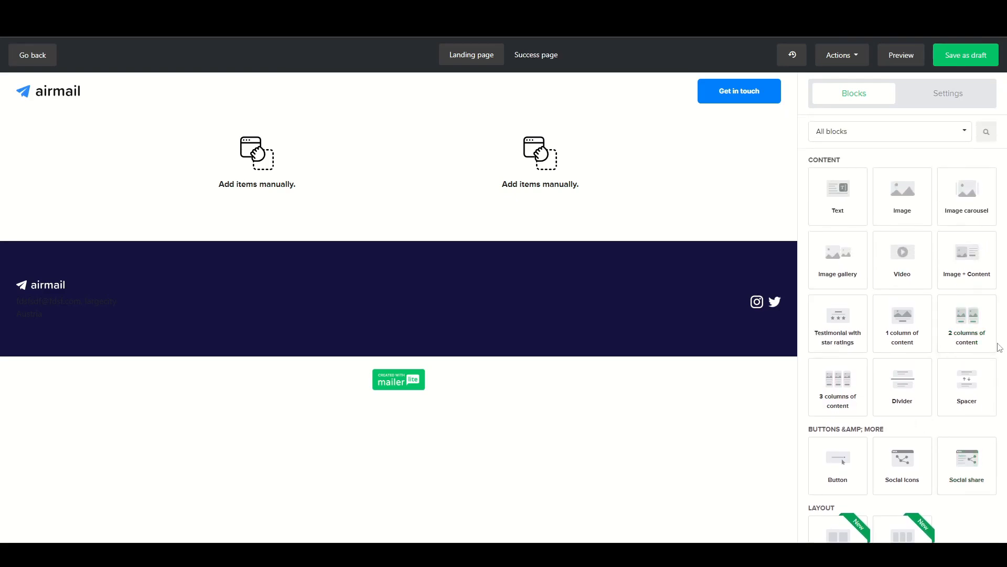
pyautogui.moveTo(902, 194); pyautogui.dragTo(271, 181)
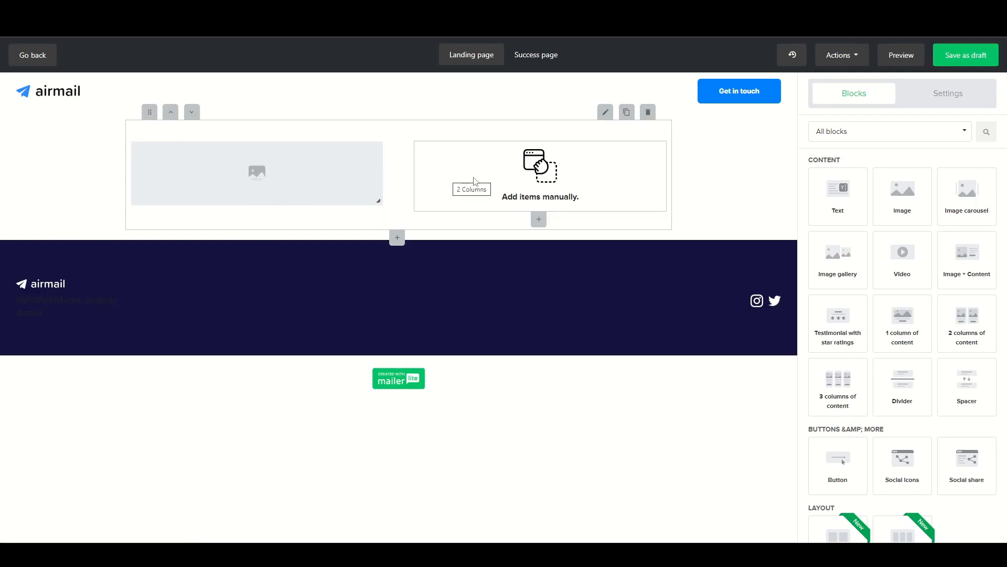
pyautogui.moveTo(842, 199); pyautogui.dragTo(515, 168)
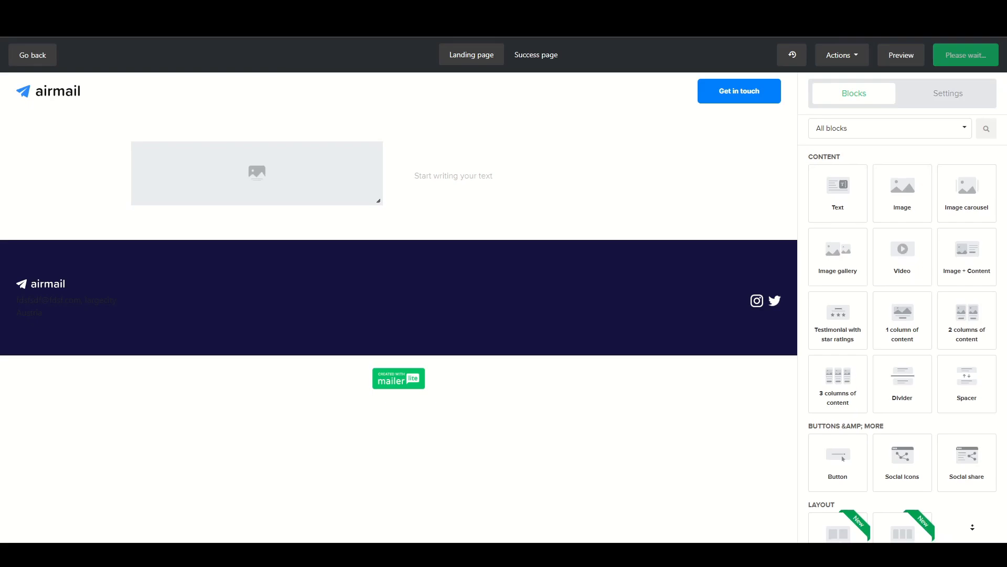
pyautogui.scroll(-1, 974, 528)
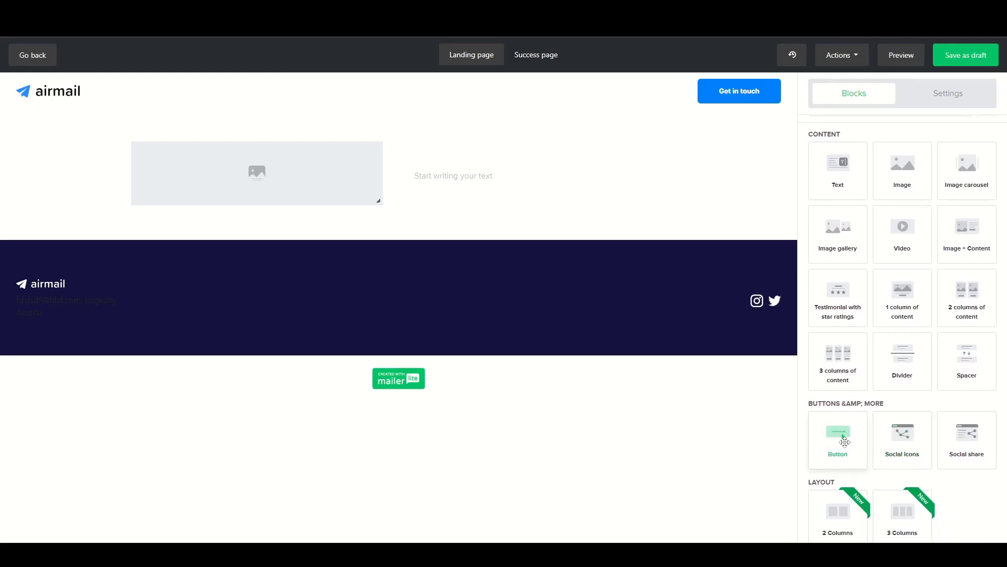
pyautogui.moveTo(838, 444); pyautogui.dragTo(490, 194)
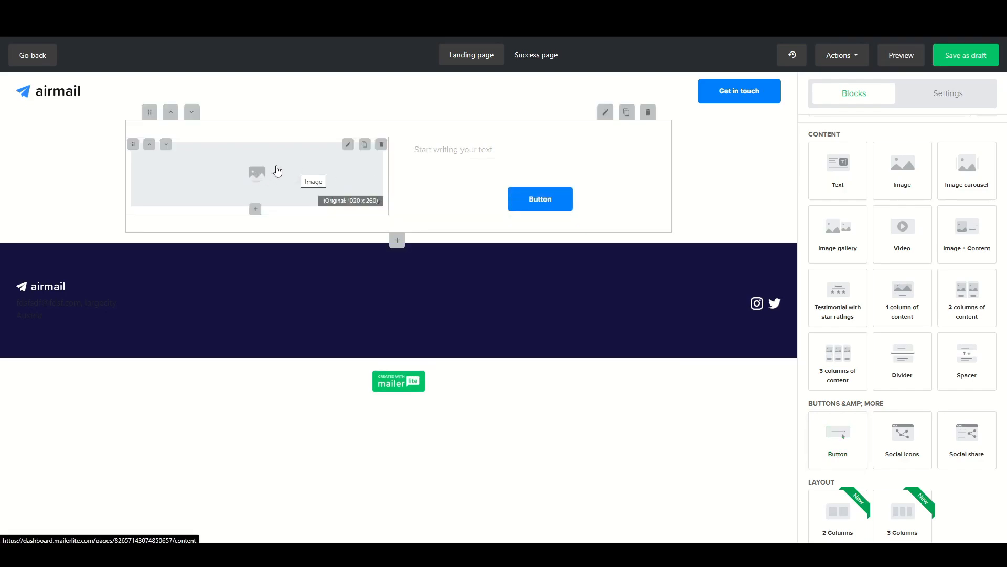
# Insert freebie.png from the file manager into the first column's image block.
pyautogui.click(277, 171)
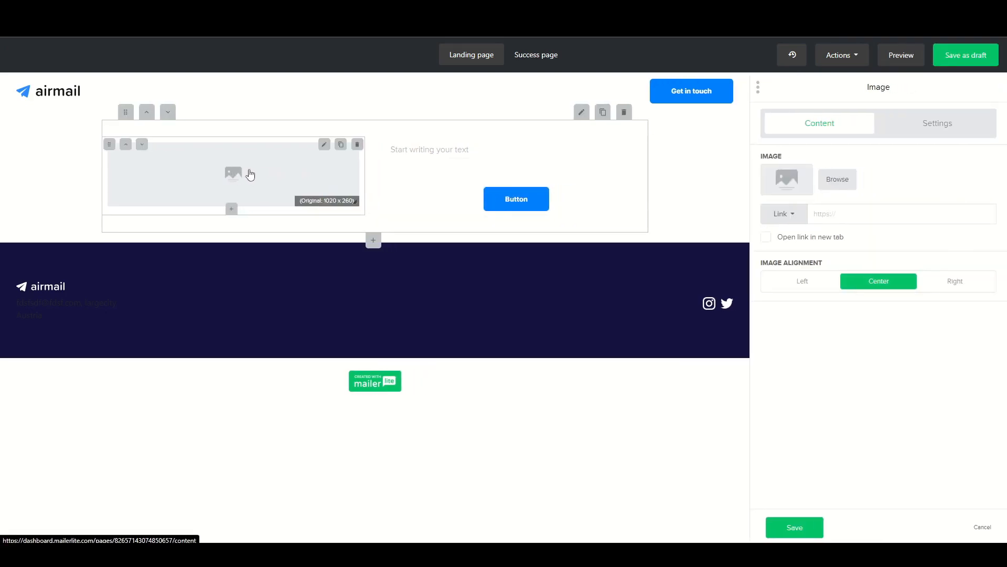
pyautogui.click(836, 181)
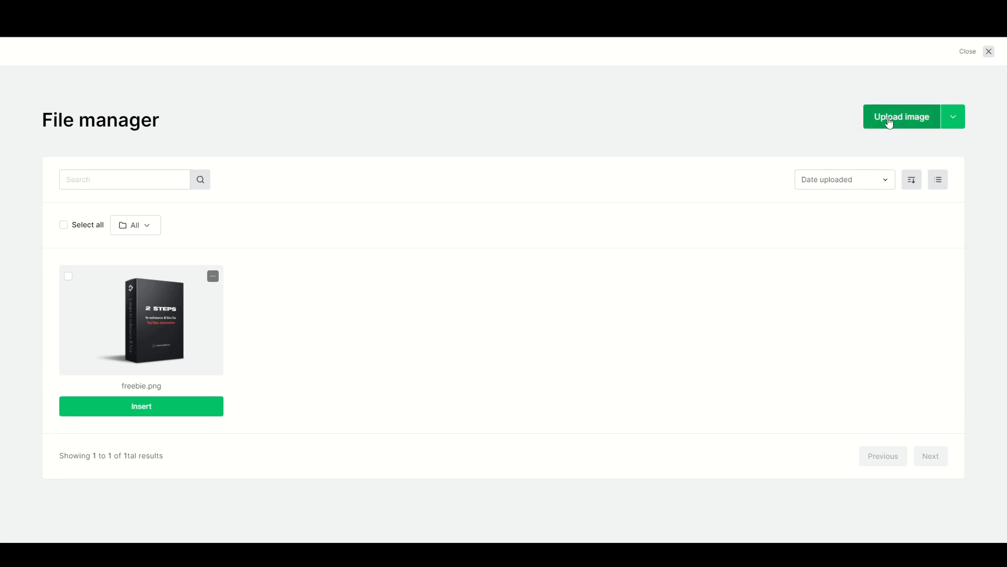
pyautogui.click(139, 355)
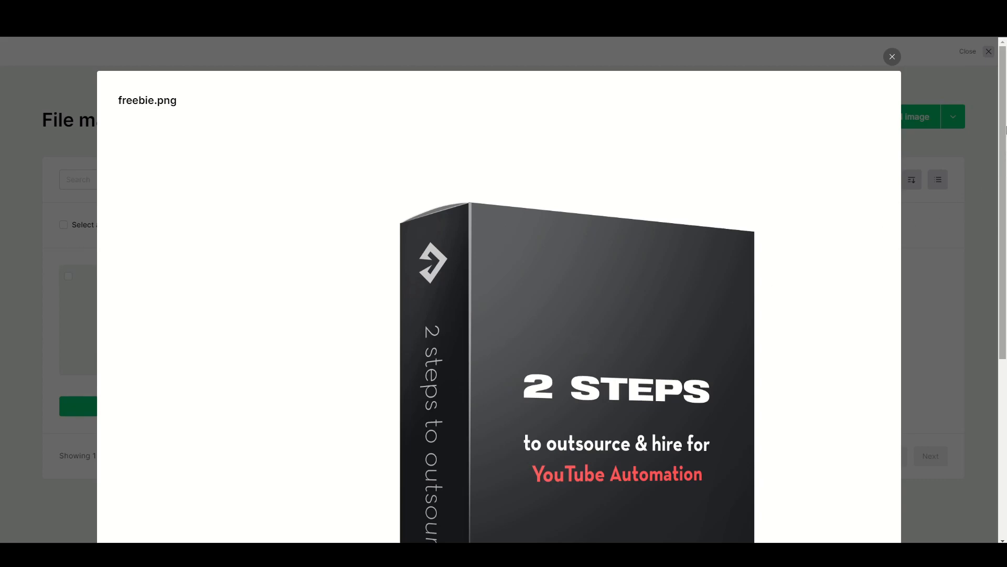
pyautogui.moveTo(1000, 87); pyautogui.dragTo(963, 92)
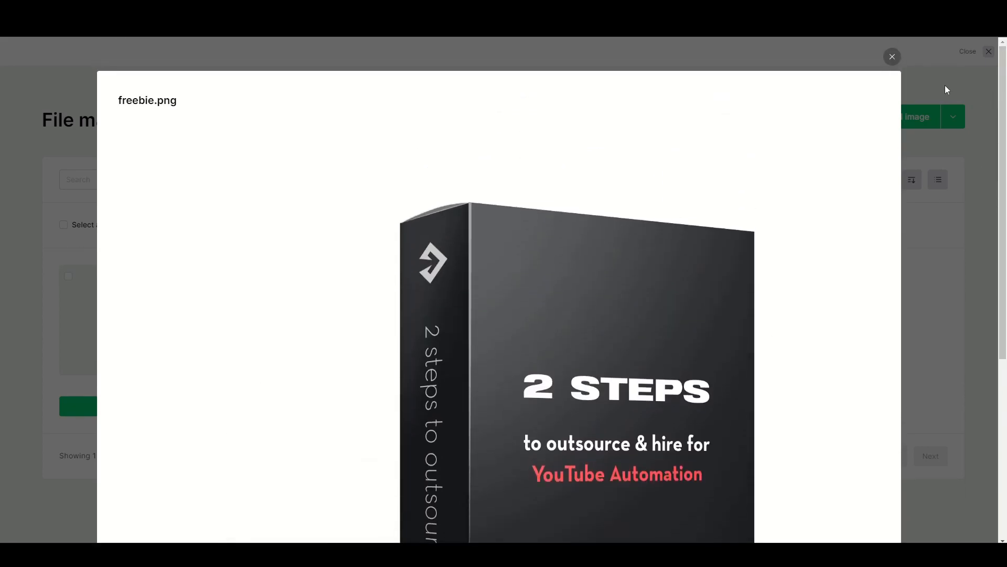
pyautogui.click(893, 58)
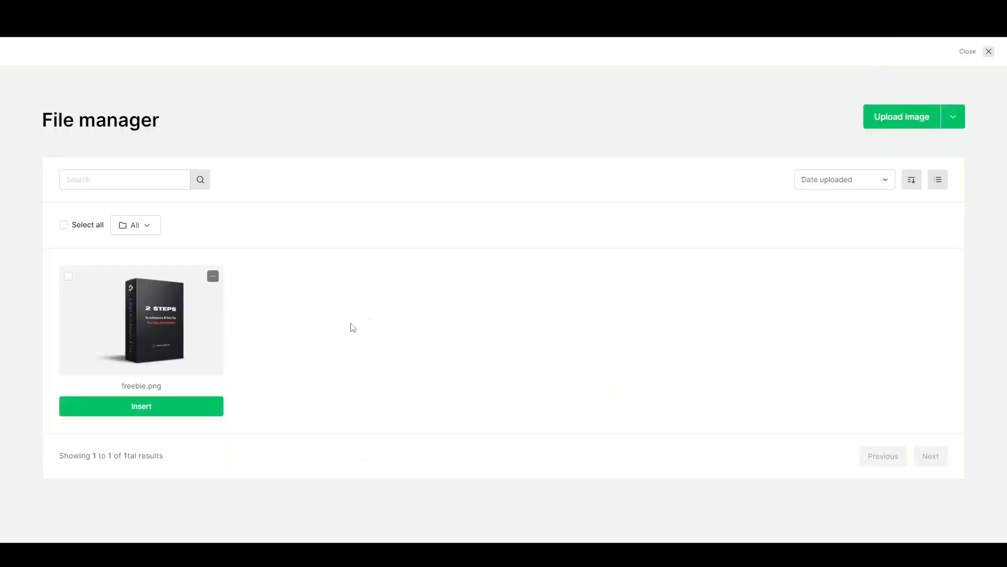
pyautogui.click(135, 415)
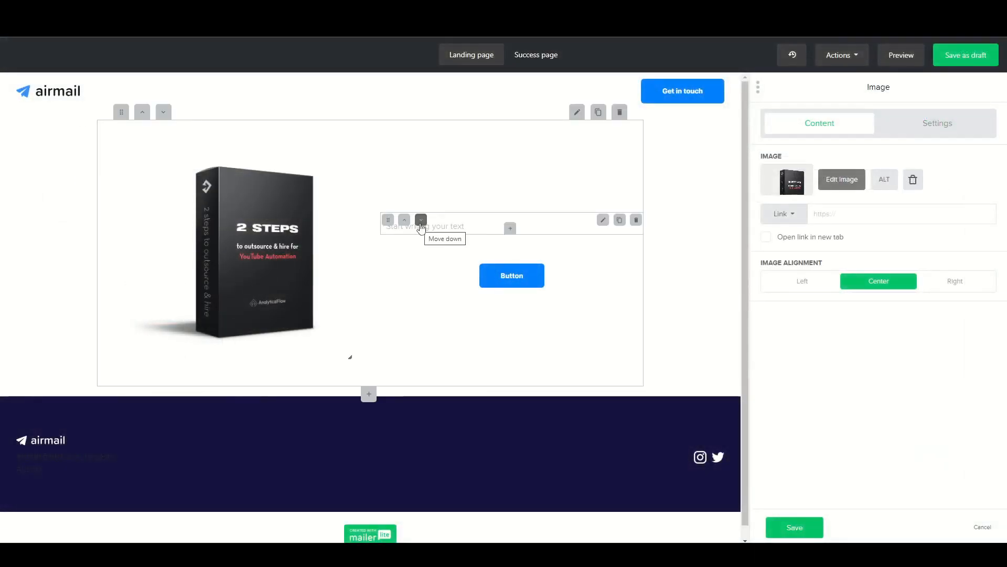
# Enter "2 Steps to outsource & hire for YouTube Automation" in the second column's text block.
pyautogui.click(465, 225)
pyautogui.write('2 Steps to outs')
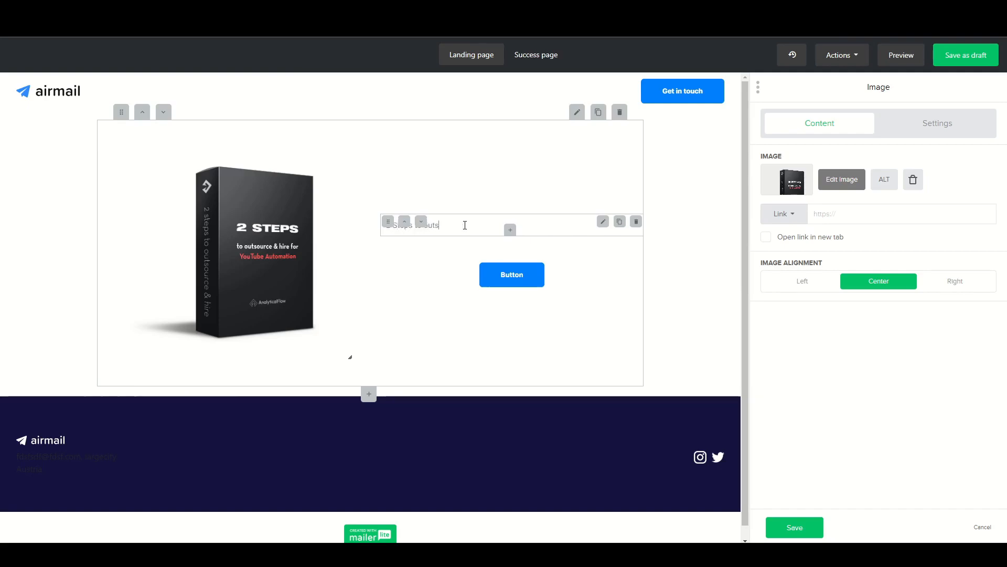
pyautogui.write('ource & hire for YouTube Automation')
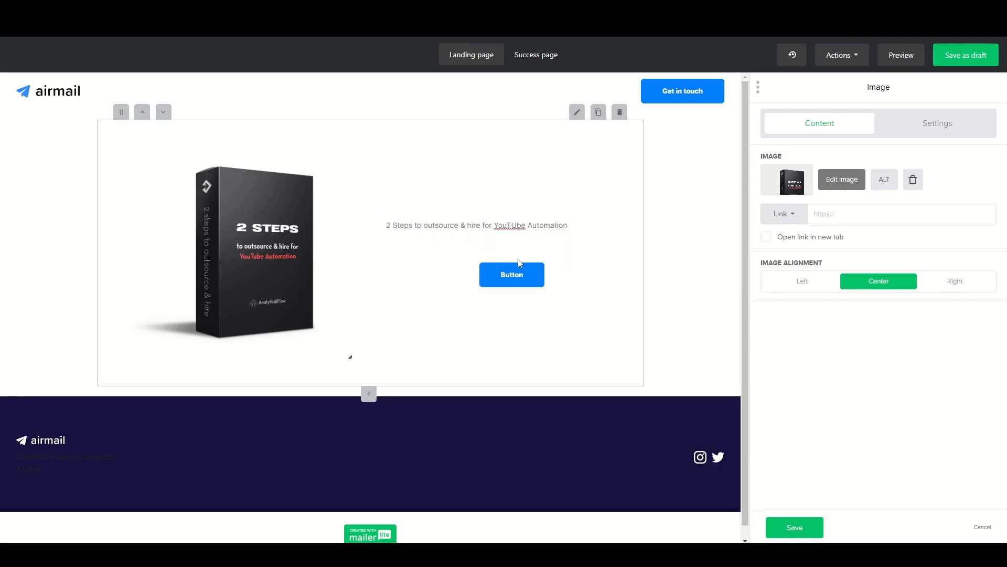
# Format the "2 Steps to outsource & hire for YouTube Automation" text as Heading 1.
pyautogui.click(569, 227)
pyautogui.moveTo(568, 227); pyautogui.dragTo(378, 233)
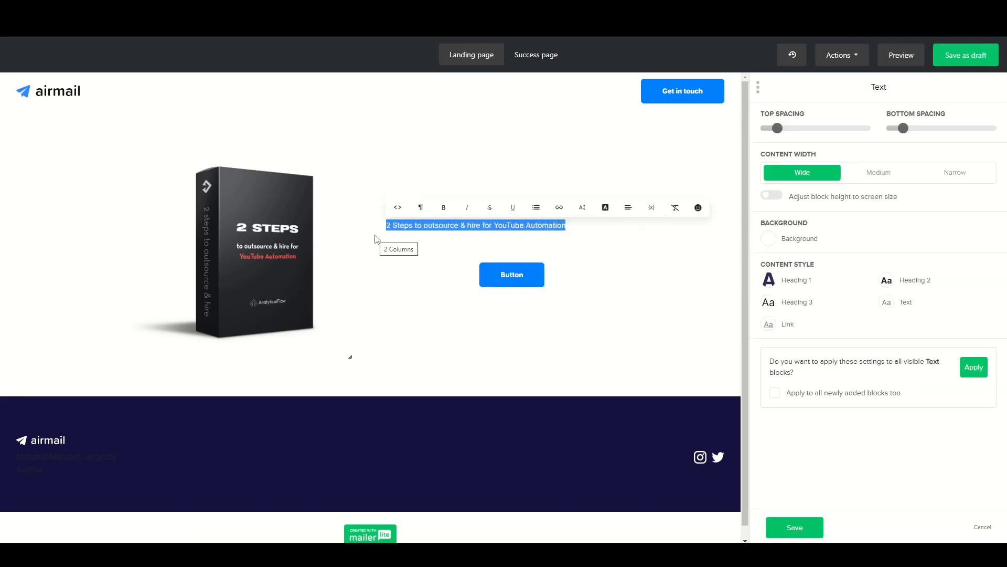
pyautogui.click(584, 208)
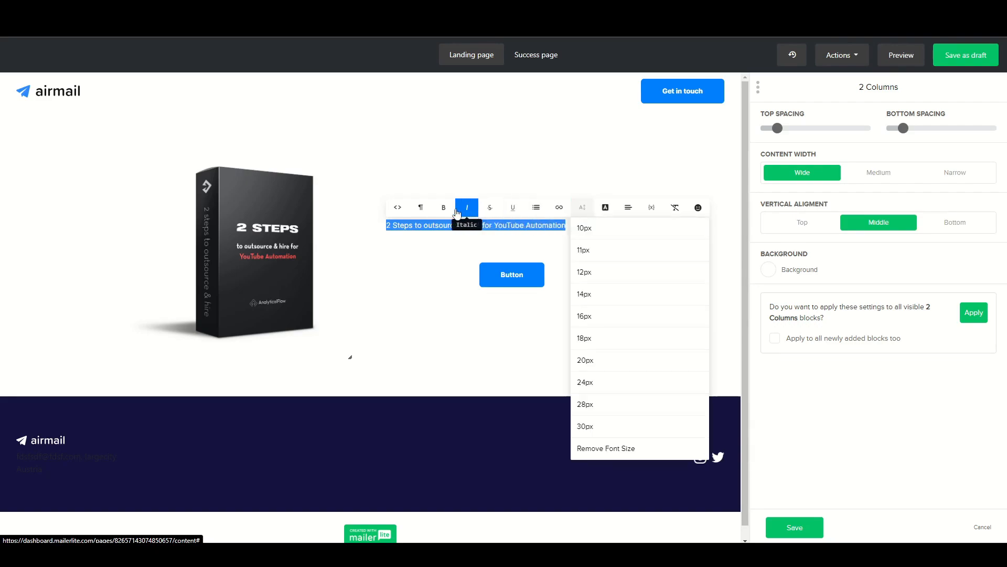
pyautogui.click(420, 212)
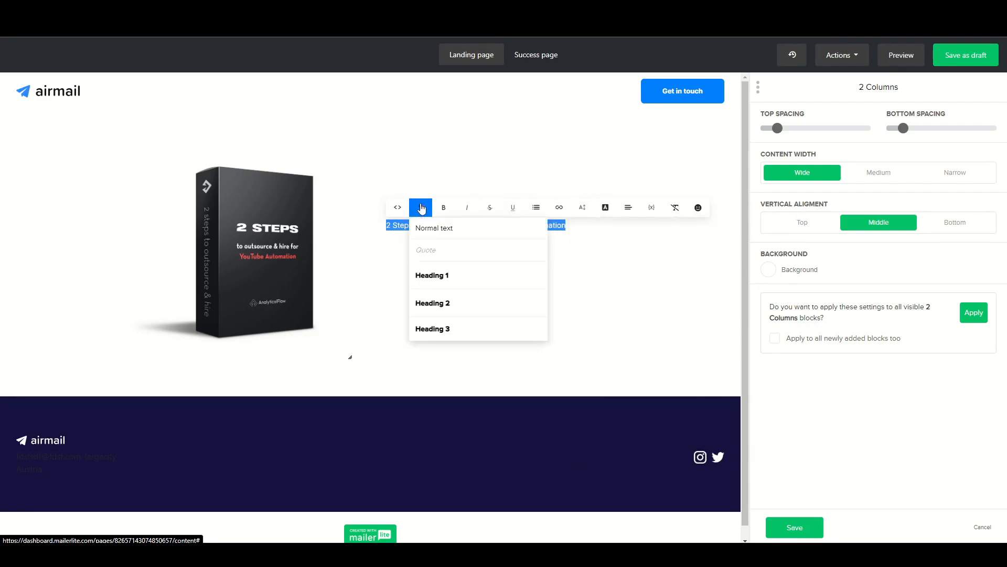
pyautogui.click(421, 278)
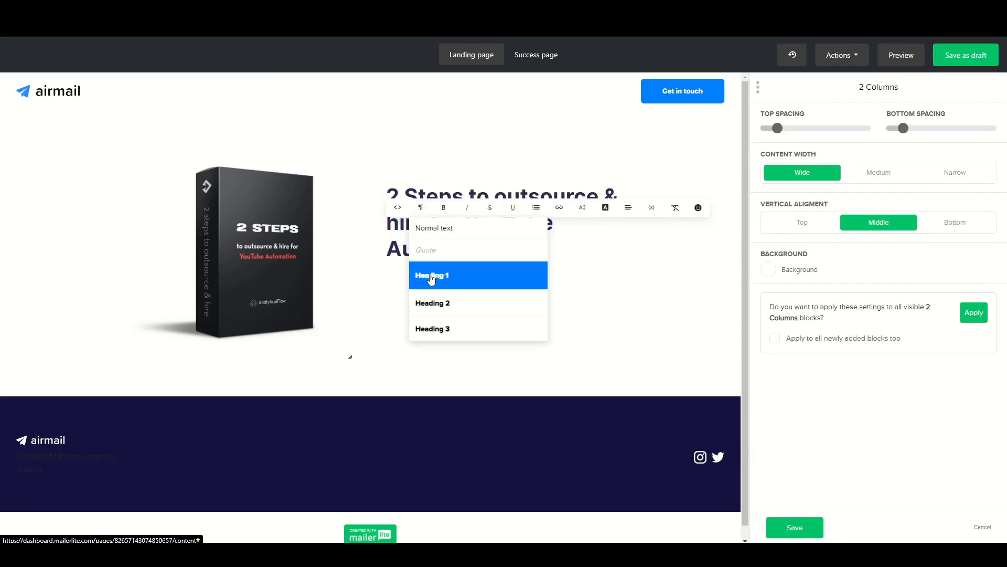
pyautogui.click(400, 277)
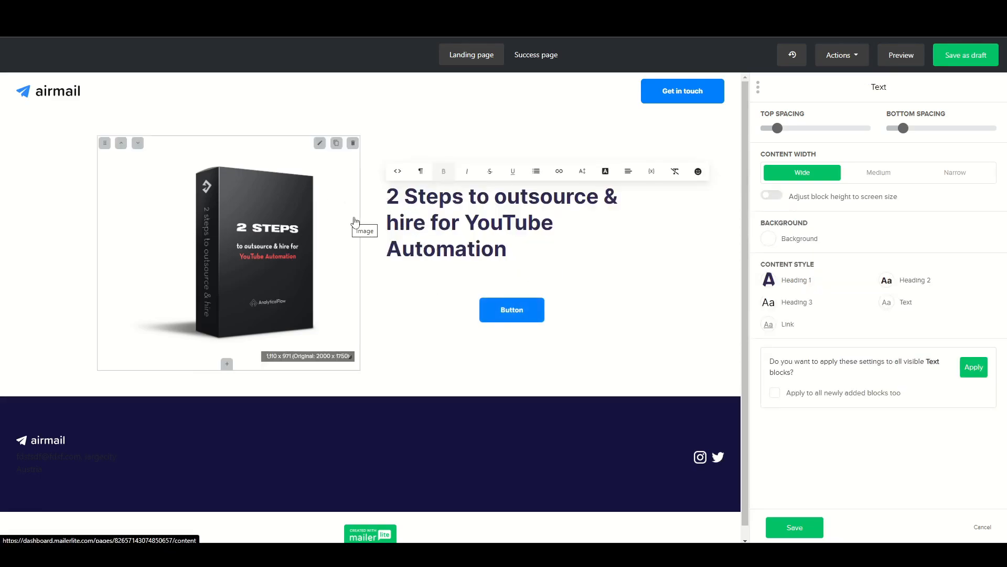
# Center-align the heading in the second column.
pyautogui.moveTo(388, 195); pyautogui.dragTo(538, 247)
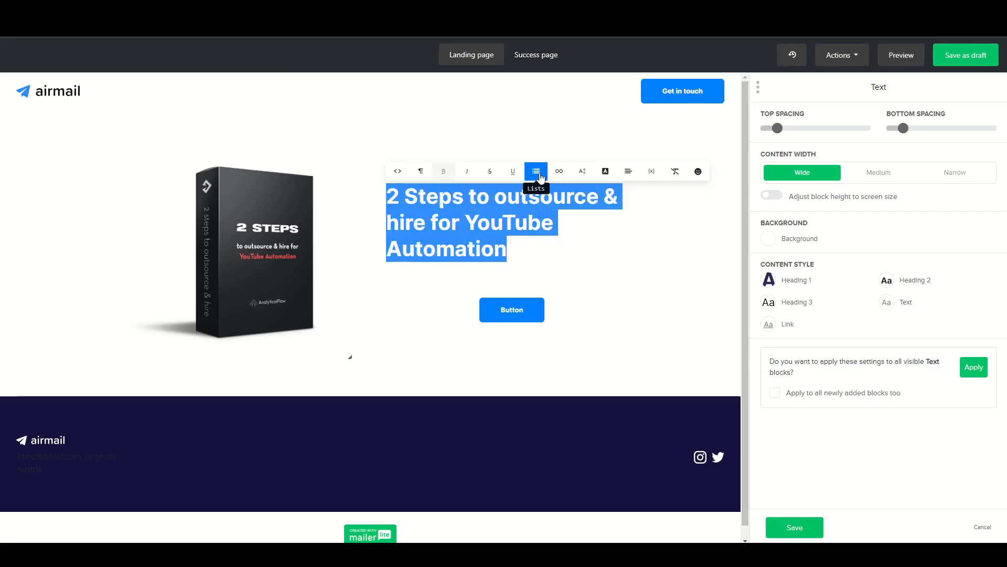
pyautogui.click(628, 171)
pyautogui.click(550, 214)
pyautogui.click(422, 283)
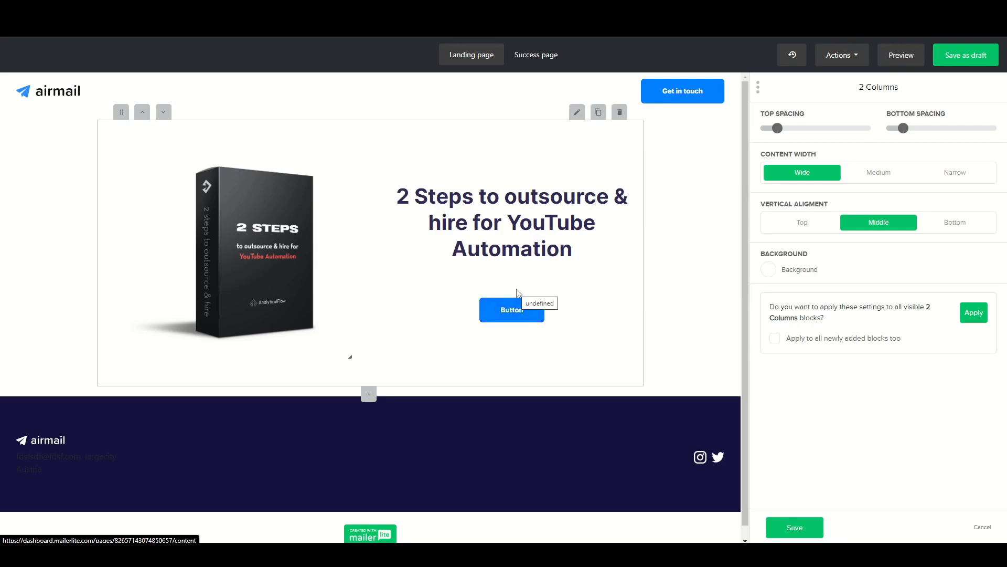
# Set the column button's normal background color to #ffc107 and its border color to #ffd145.
pyautogui.click(514, 310)
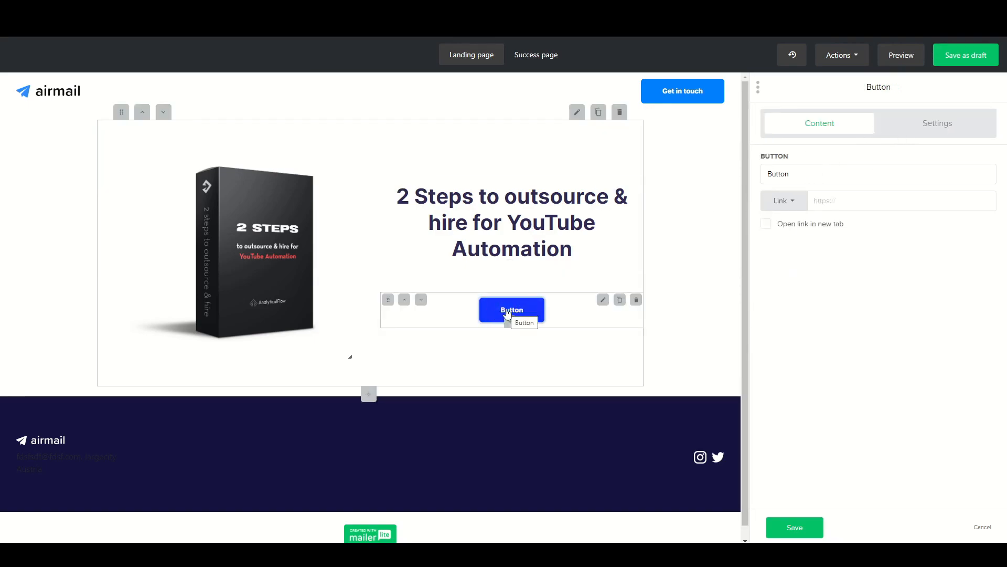
pyautogui.click(934, 126)
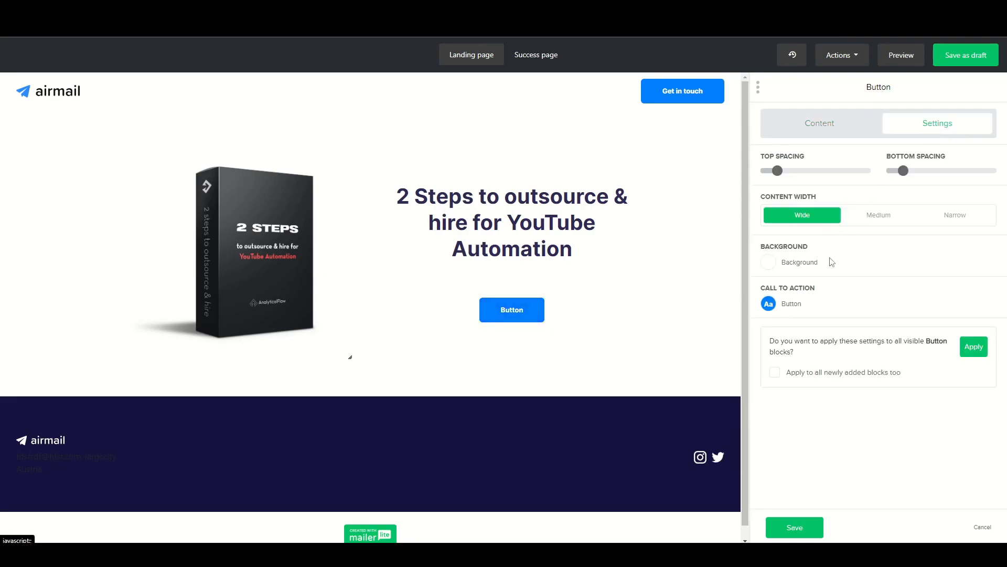
pyautogui.click(768, 305)
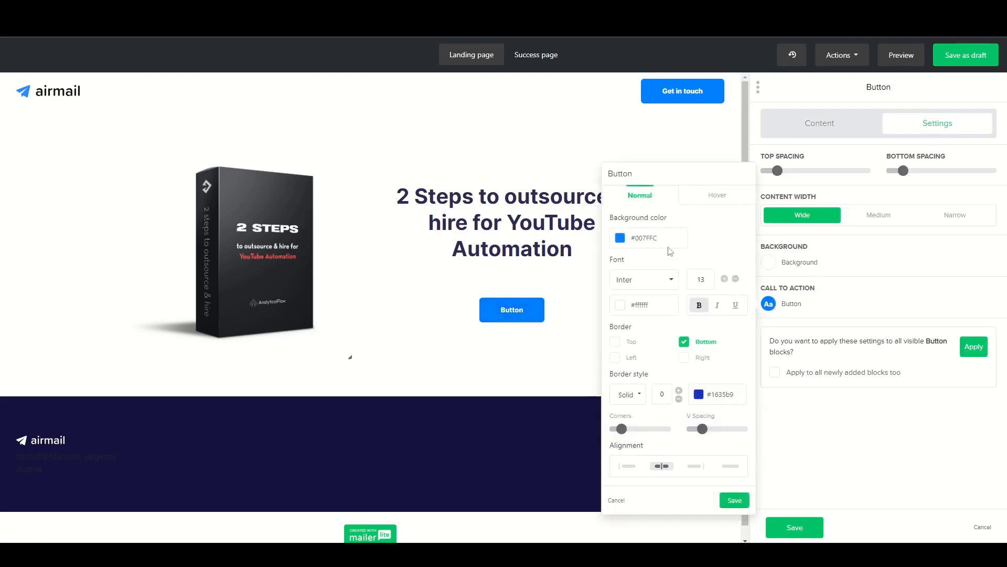
pyautogui.click(619, 239)
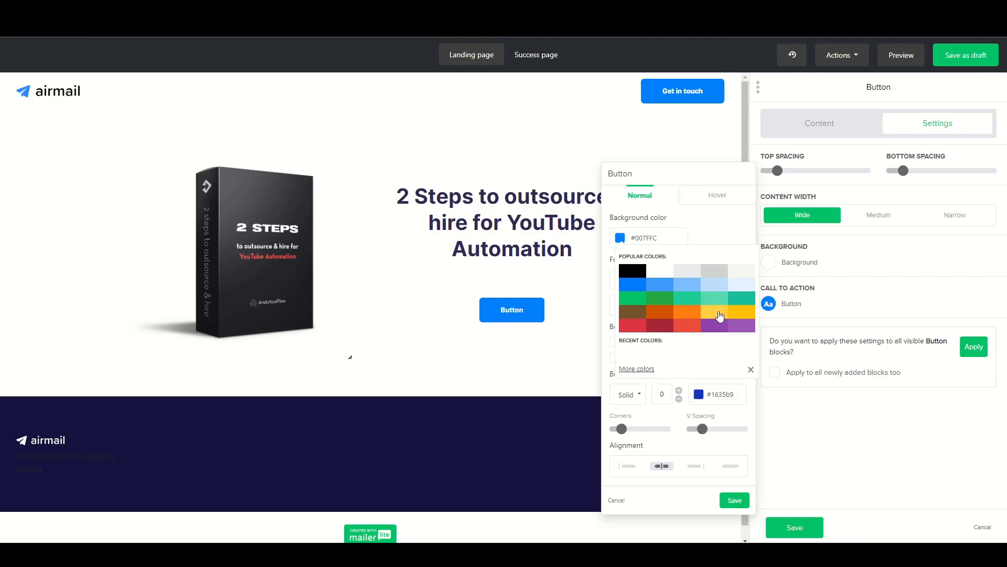
pyautogui.click(724, 313)
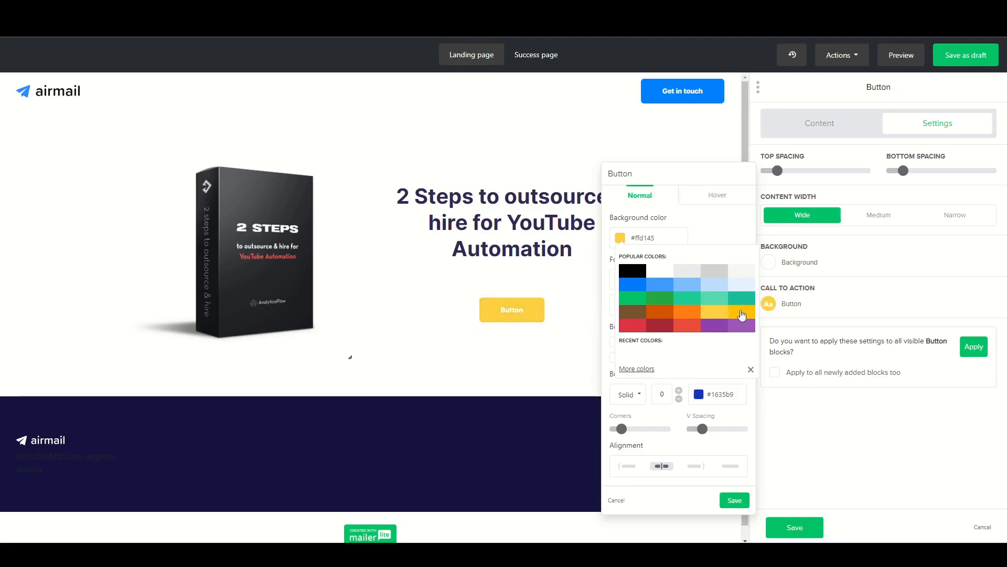
pyautogui.click(743, 314)
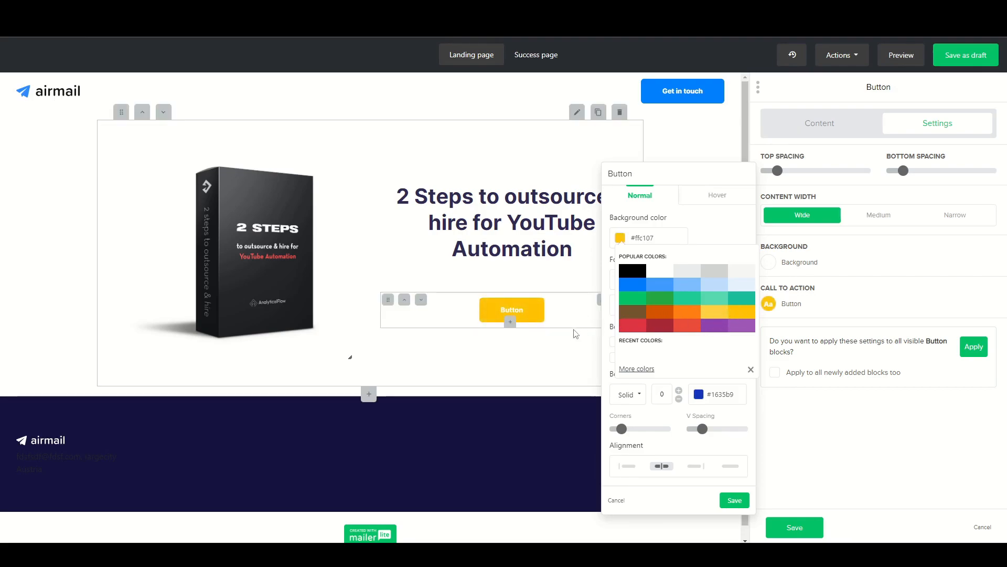
pyautogui.click(750, 369)
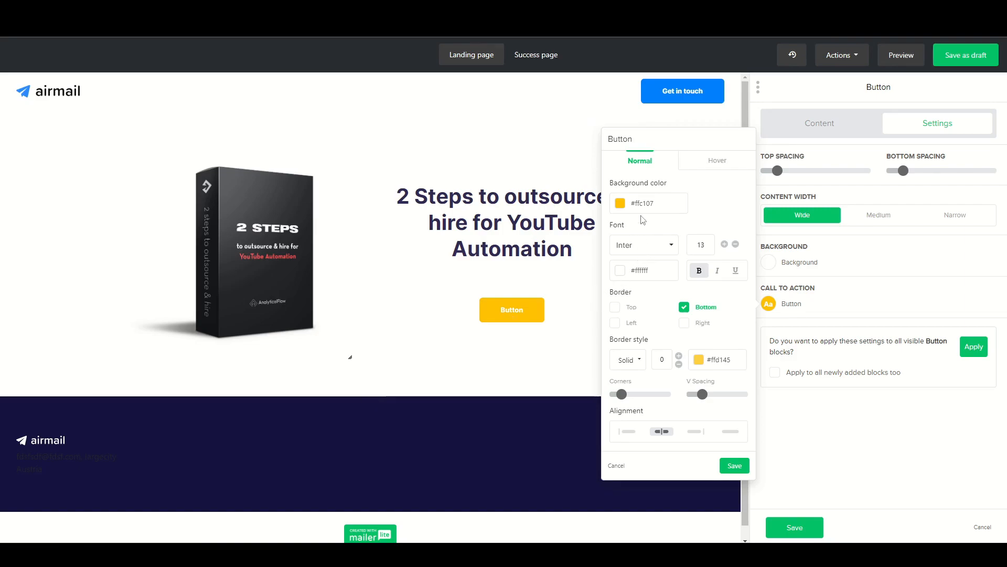
# Set the button's hover background color to #ffd145 and save the button settings.
pyautogui.click(715, 162)
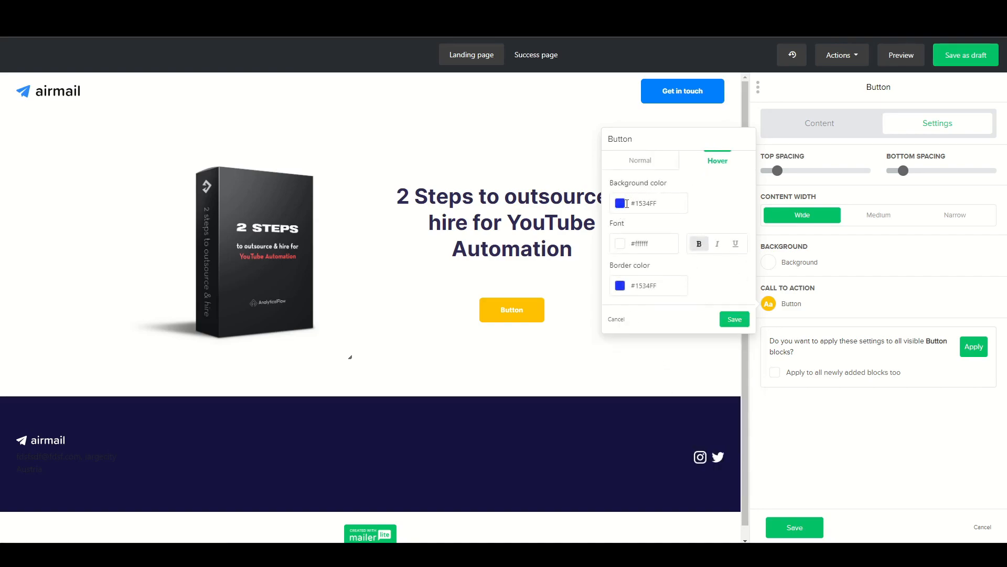
pyautogui.click(620, 204)
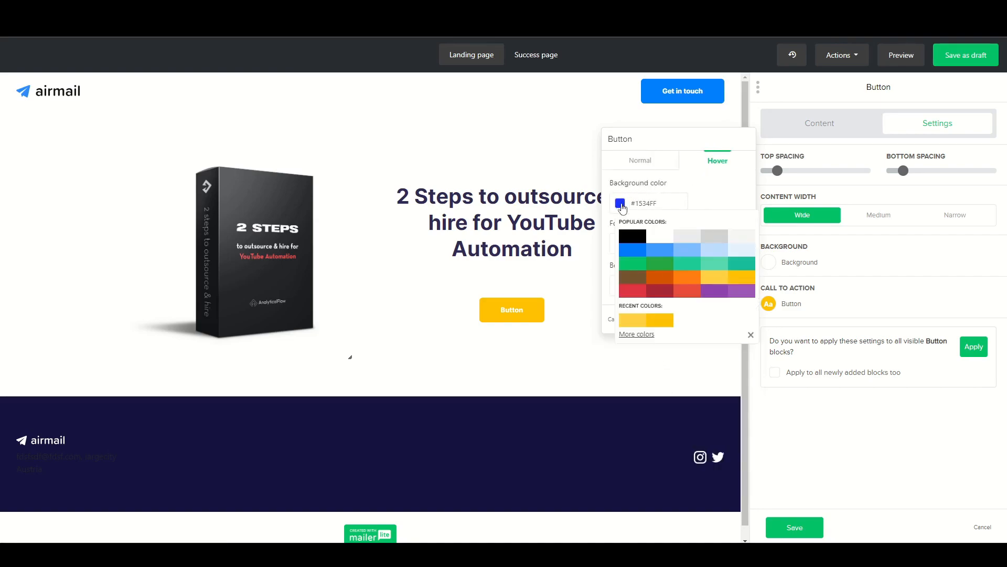
pyautogui.click(715, 279)
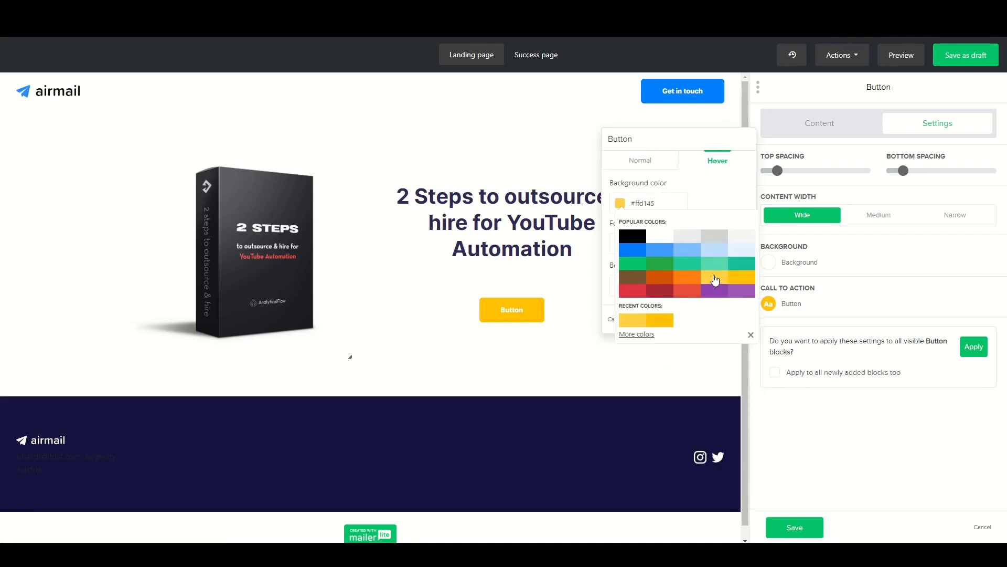
pyautogui.click(751, 335)
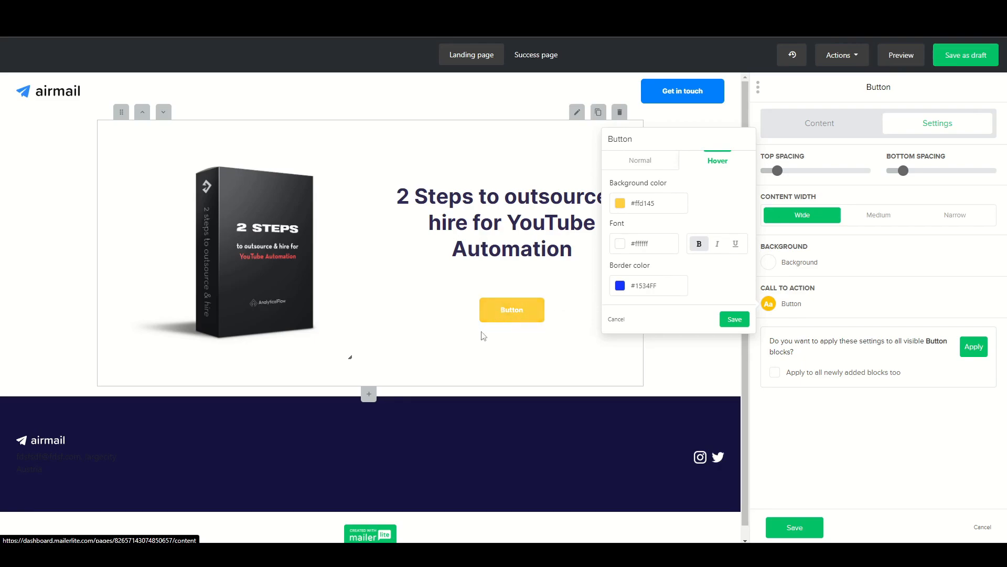
pyautogui.click(732, 320)
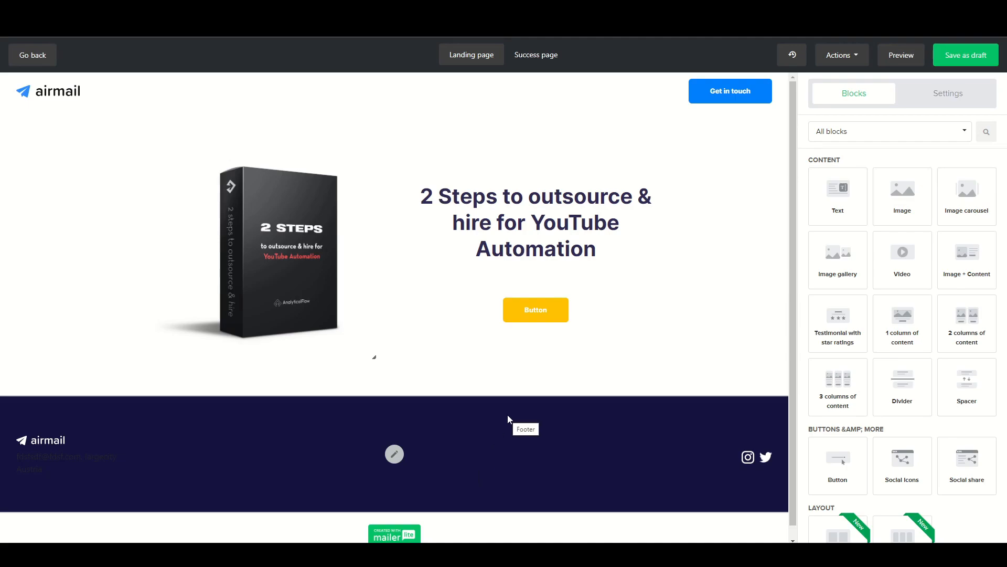
# On the success page, replace the text below "Thank you!" with "Check your email for the free PDF!".
pyautogui.click(540, 56)
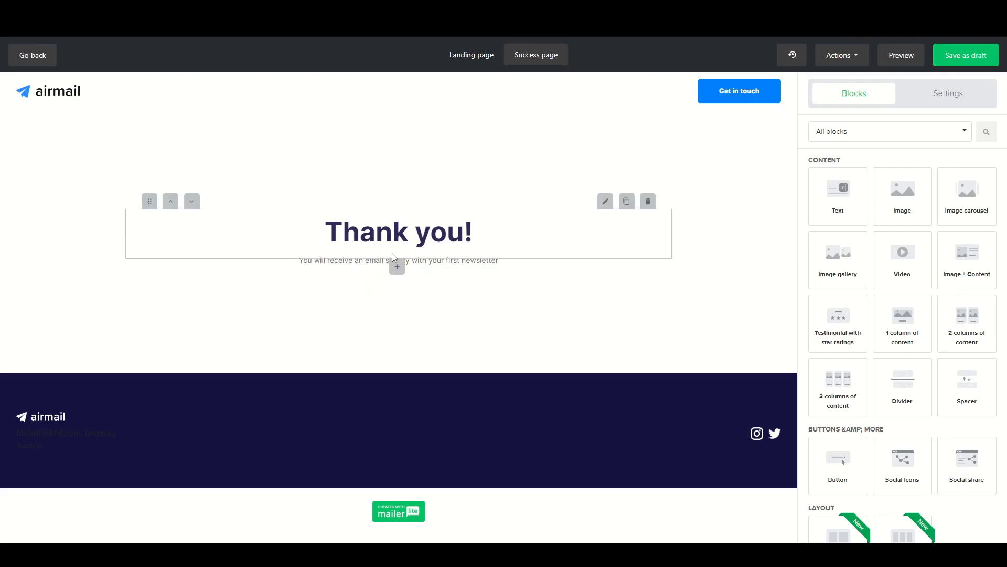
pyautogui.moveTo(510, 260); pyautogui.dragTo(301, 260)
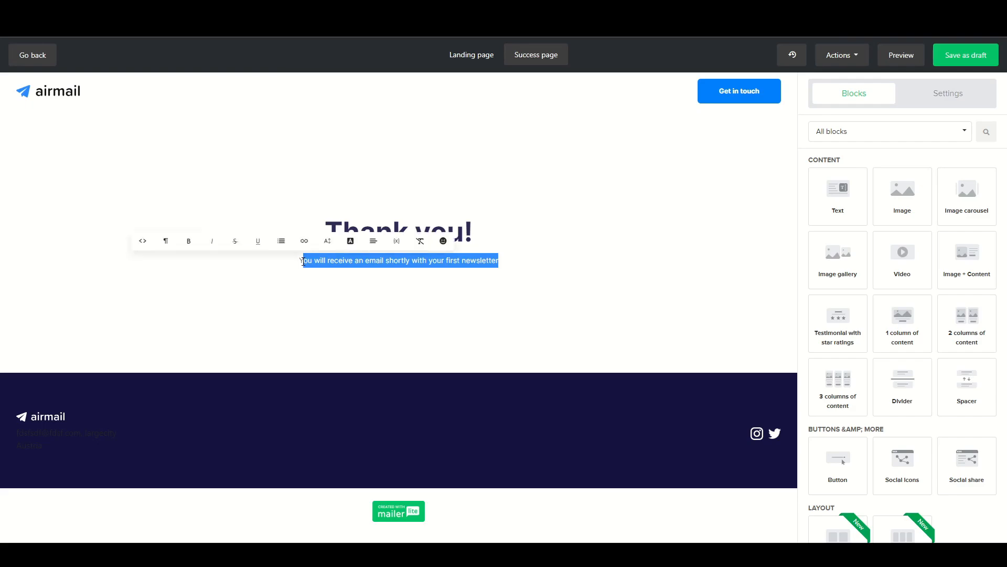
pyautogui.press('BackSpace')
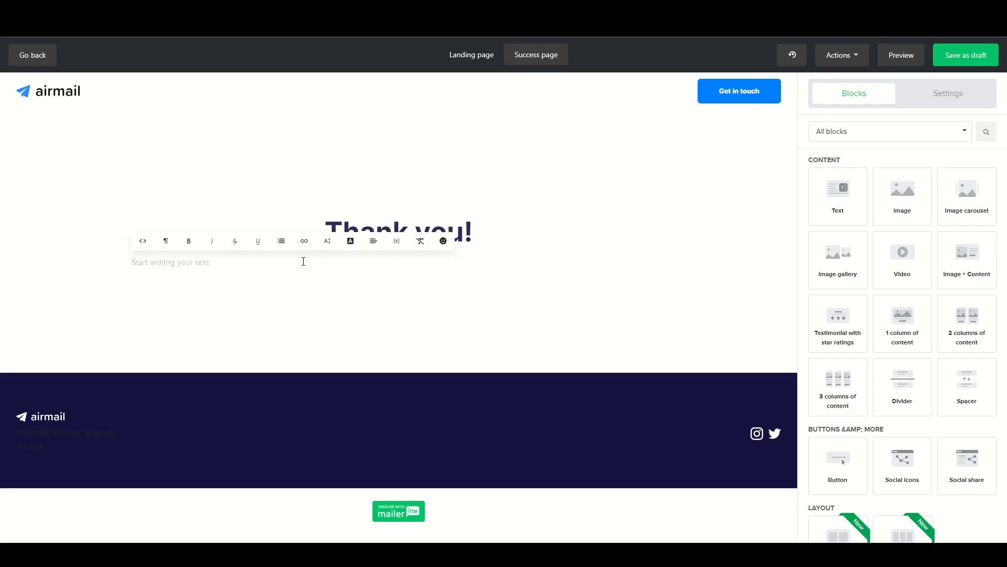
pyautogui.write('Check your email for the free PDF!')
pyautogui.moveTo(337, 261); pyautogui.dragTo(461, 260)
pyautogui.click(382, 315)
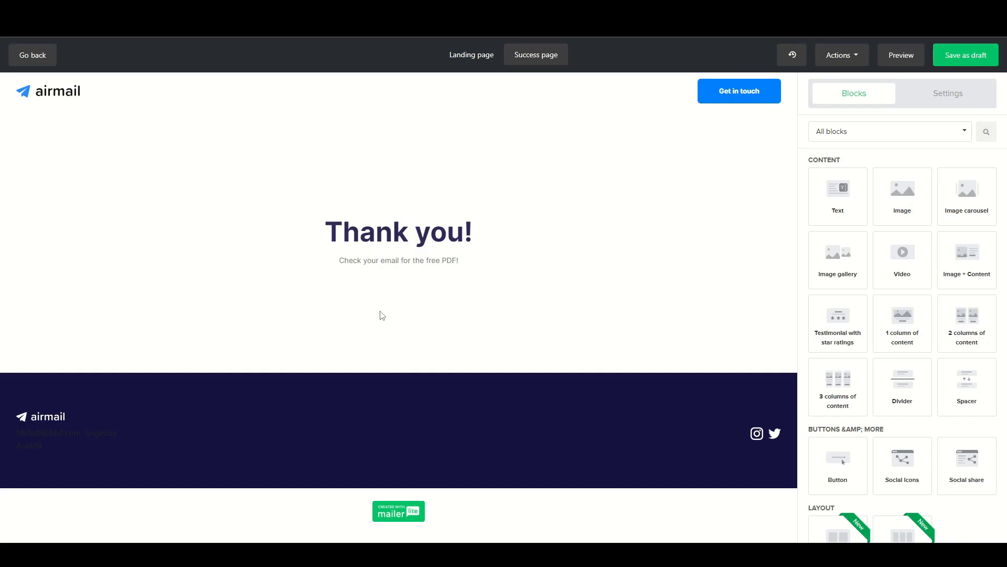
# Save the landing page and success page as a draft and continue to the page settings.
pyautogui.click(475, 58)
pyautogui.click(533, 57)
pyautogui.click(962, 60)
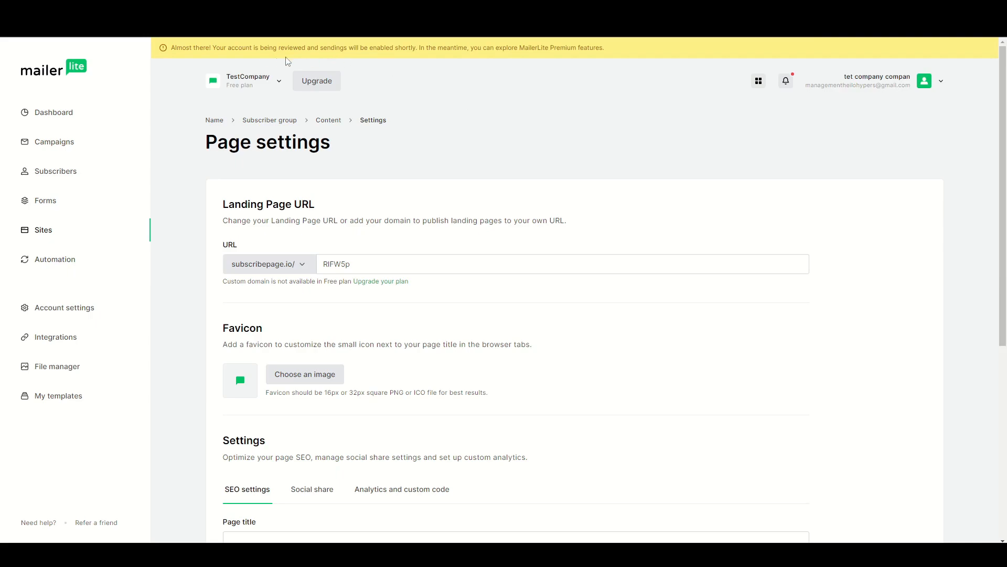
pyautogui.moveTo(234, 48); pyautogui.dragTo(339, 47)
pyautogui.click(445, 113)
# Try to set the landing page URL to "freebie" and check the available domain options.
pyautogui.middleClick(192, 197)
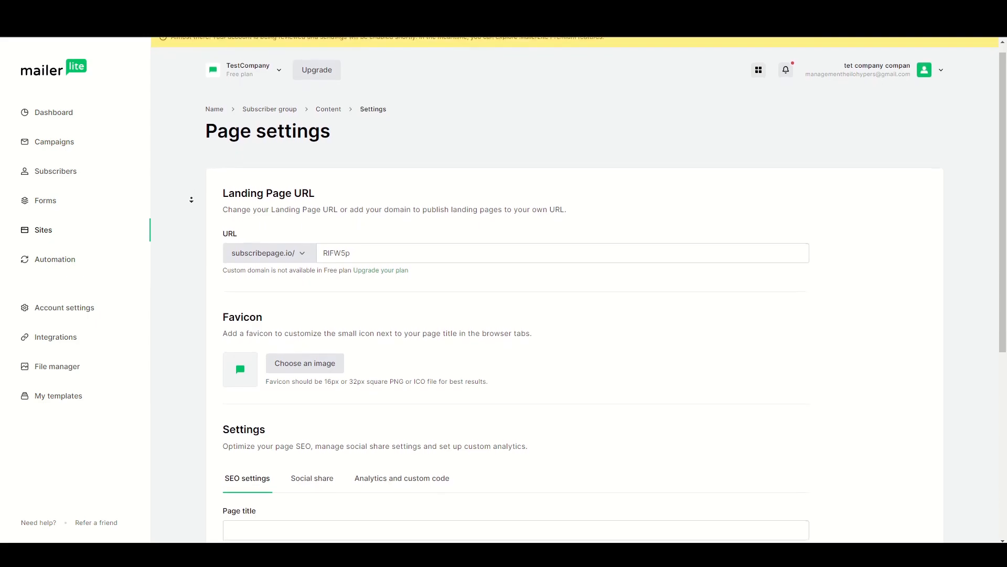
pyautogui.middleClick(196, 194)
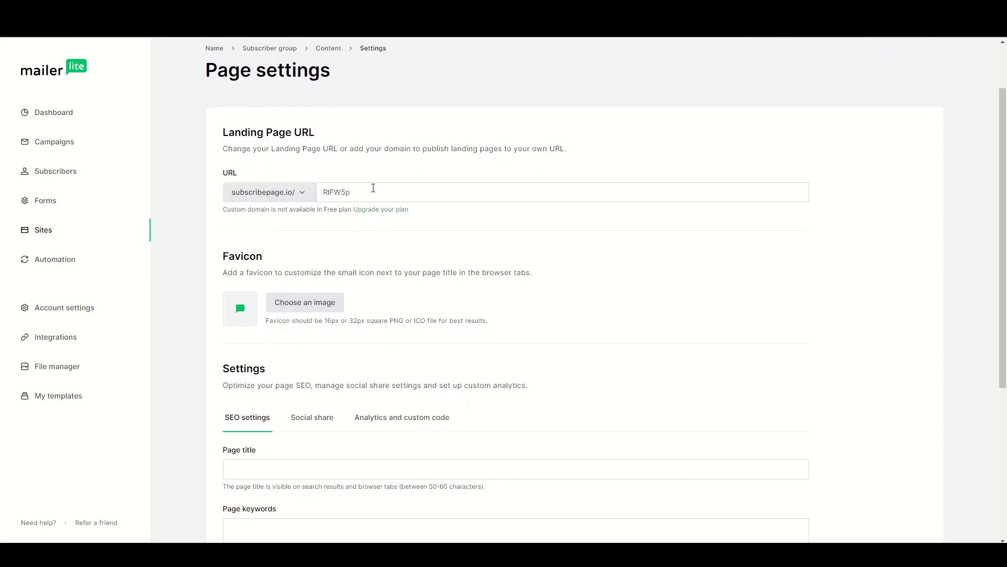
pyautogui.moveTo(355, 192); pyautogui.dragTo(311, 193)
pyautogui.write('freebie')
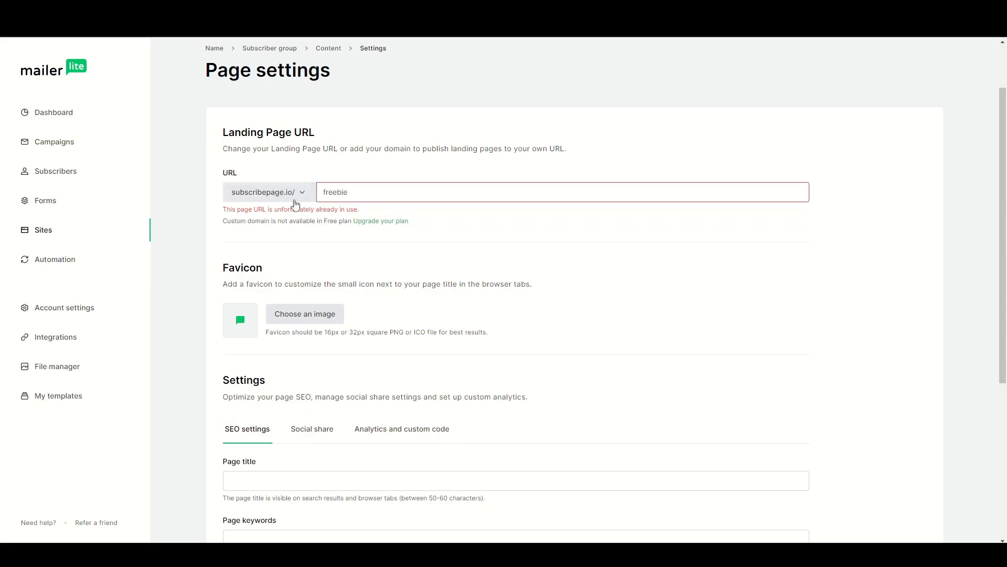
pyautogui.click(257, 198)
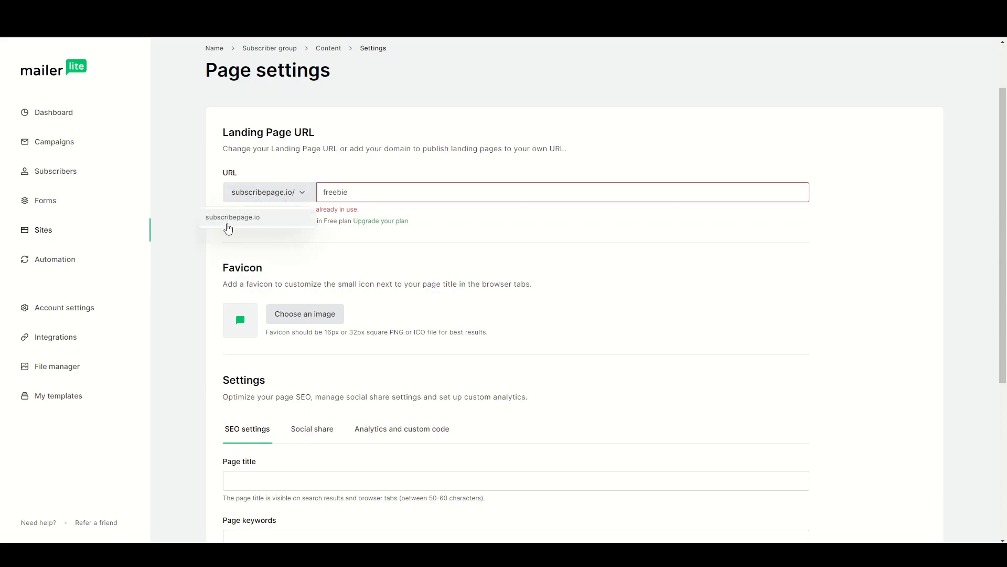
pyautogui.click(185, 142)
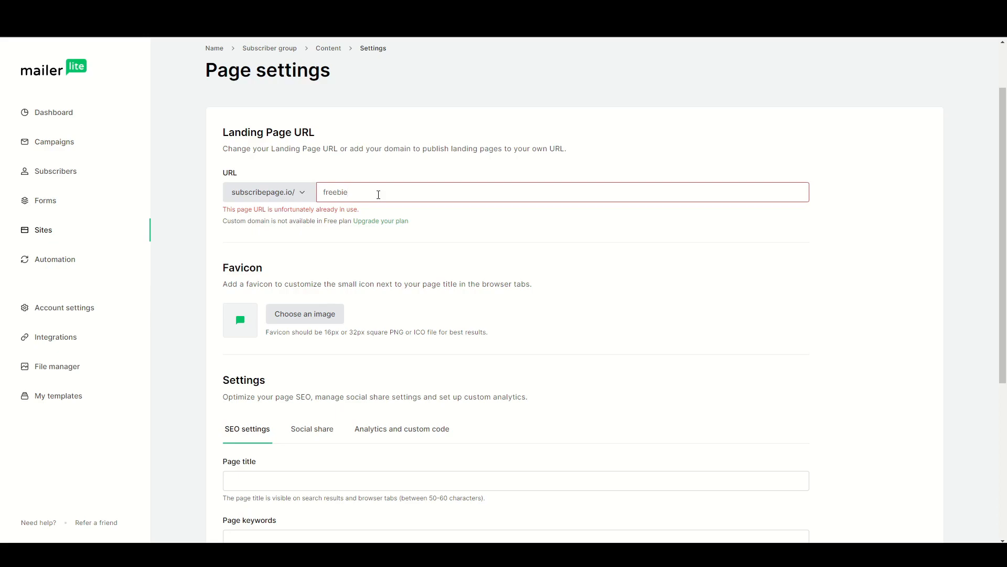
# Set the landing page URL to "freebie-youtube-automation" under the subscribepage.io domain.
pyautogui.click(378, 194)
pyautogui.write('freebie-youtube-automation')
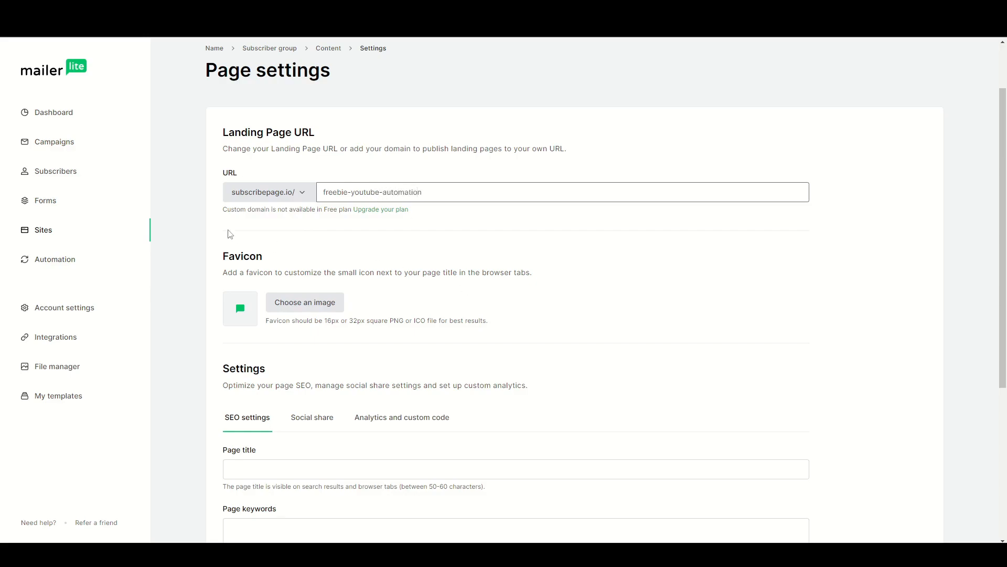
pyautogui.click(230, 234)
pyautogui.tripleClick(469, 192)
pyautogui.click(195, 228)
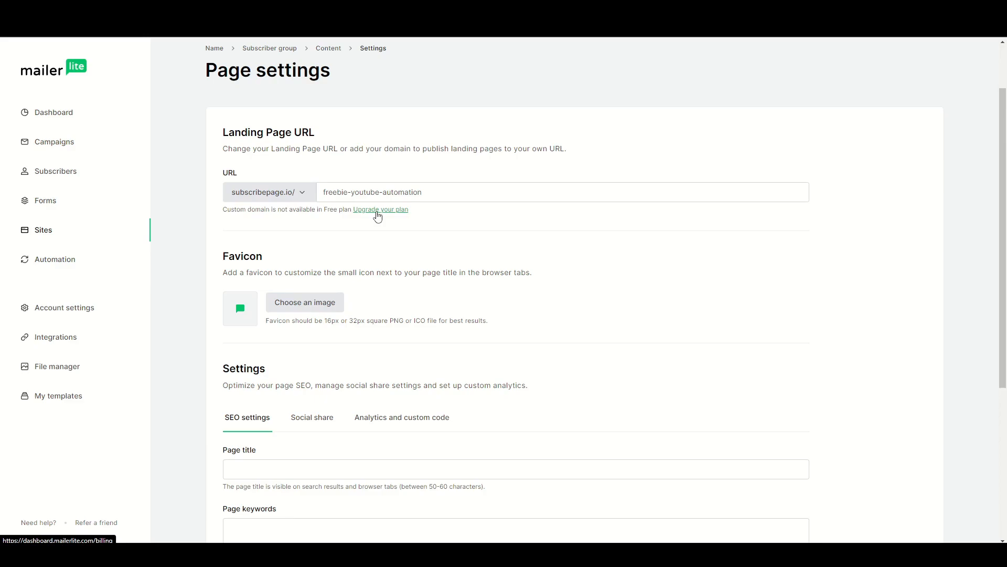
pyautogui.click(443, 195)
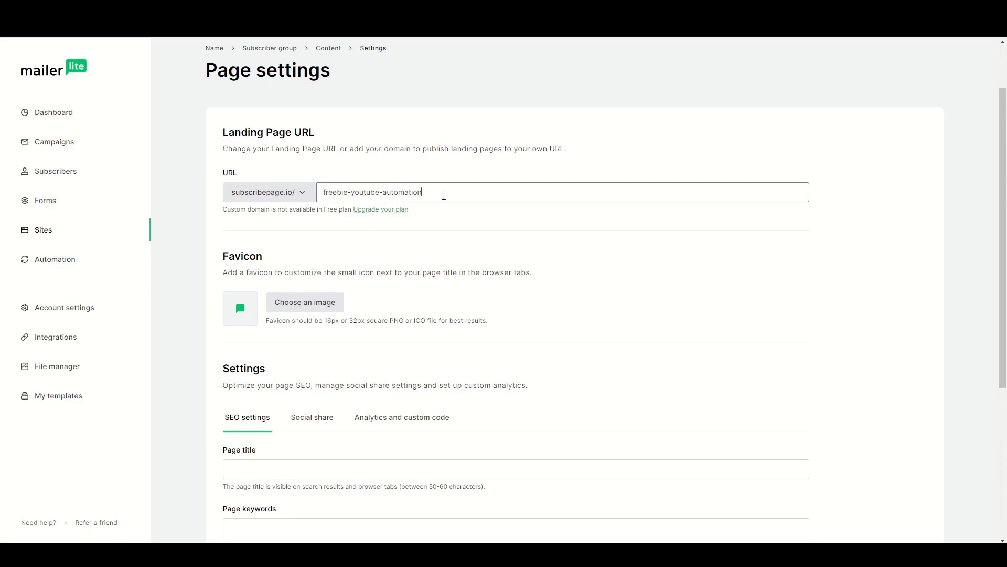
pyautogui.moveTo(443, 196); pyautogui.dragTo(306, 202)
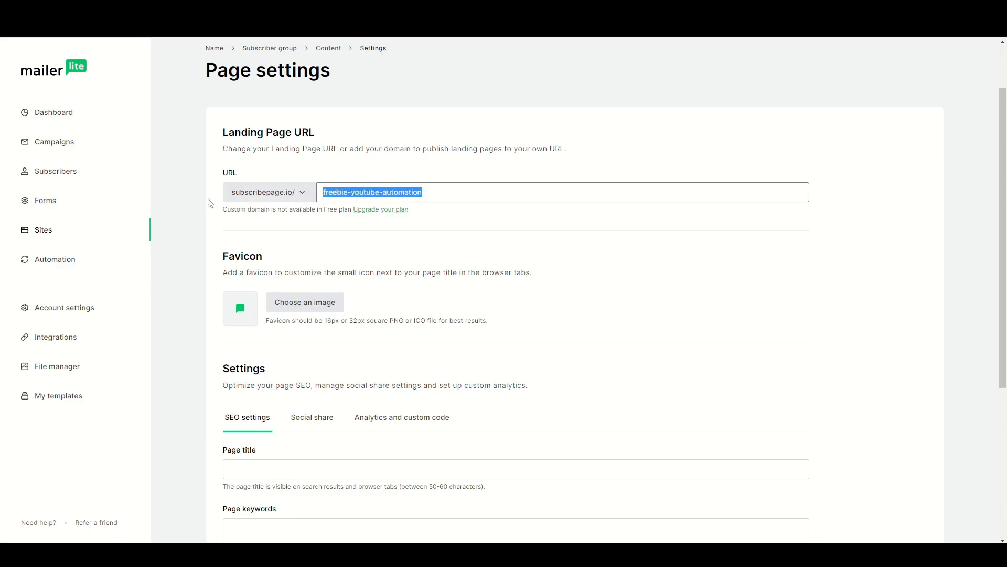
pyautogui.click(204, 208)
# Look over the favicon requirements and the SEO settings of the landing page.
pyautogui.scroll(-2, 194, 215)
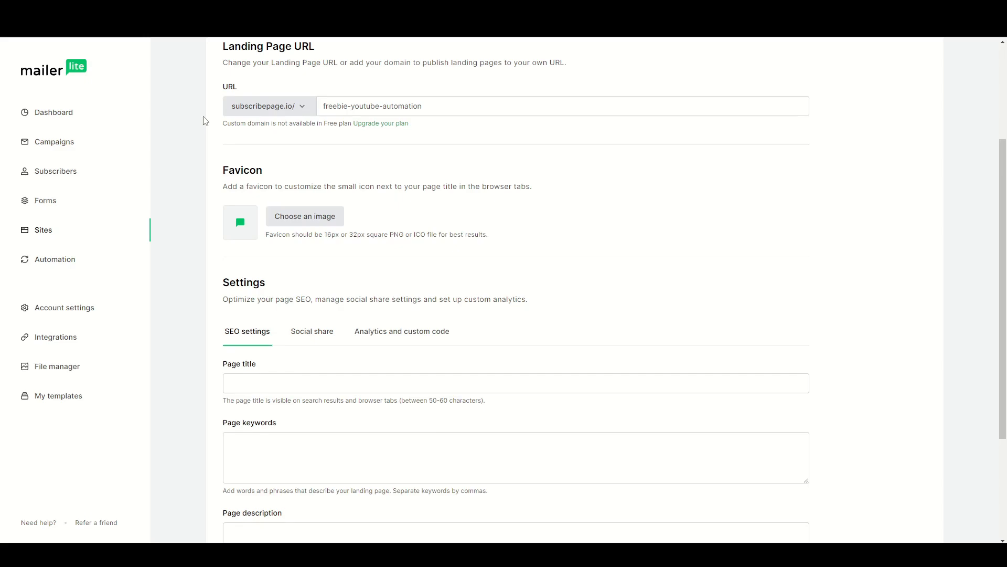
pyautogui.moveTo(324, 234); pyautogui.dragTo(458, 236)
pyautogui.click(508, 238)
pyautogui.middleClick(197, 281)
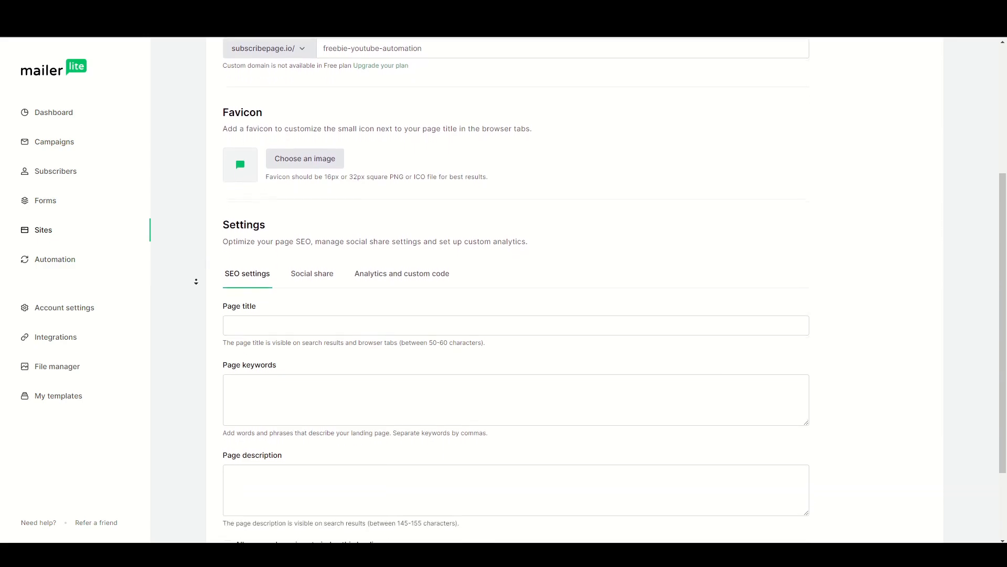
pyautogui.middleClick(196, 282)
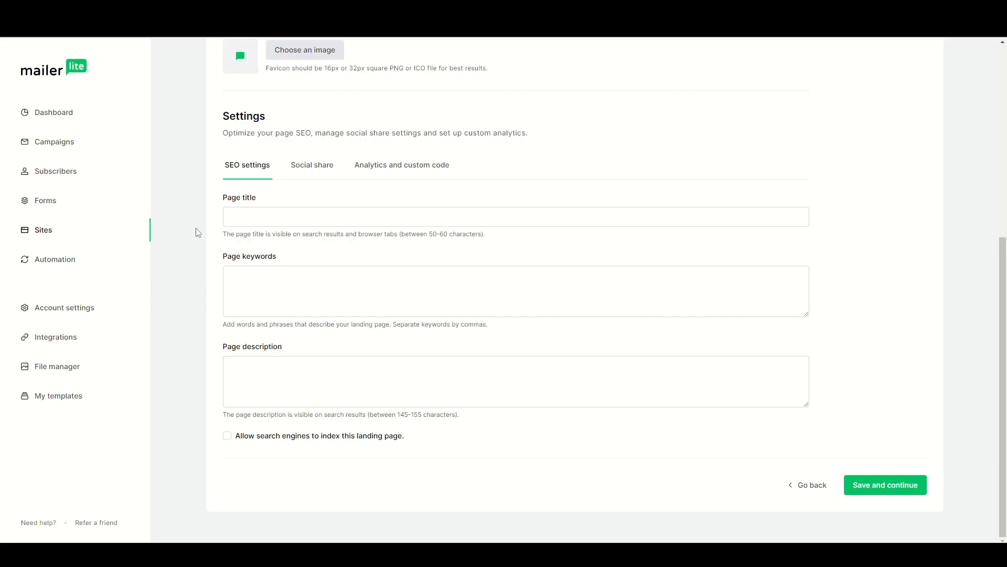
# Go through the page title, description and keywords fields of the landing page's SEO settings.
pyautogui.click(254, 217)
pyautogui.click(258, 378)
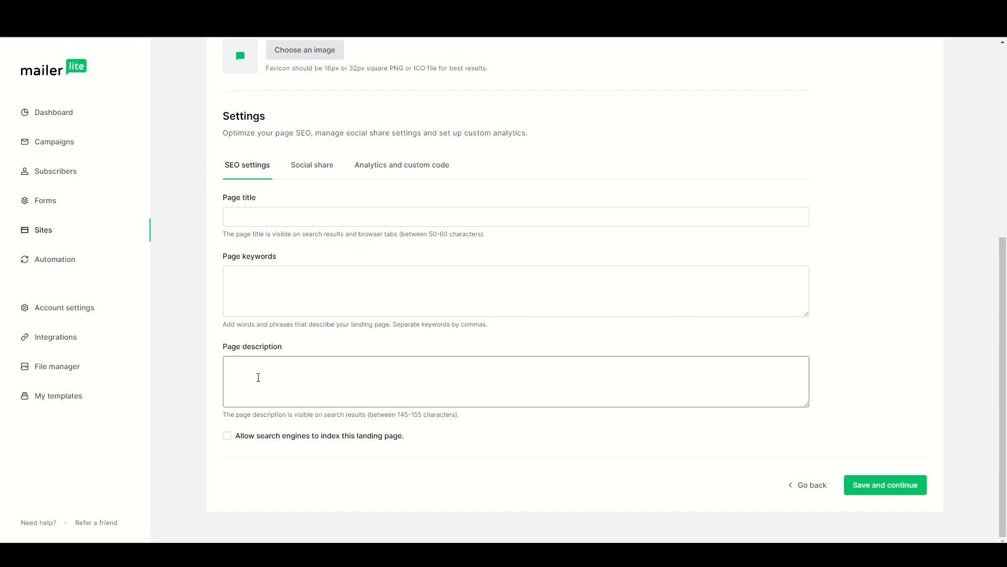
pyautogui.click(264, 295)
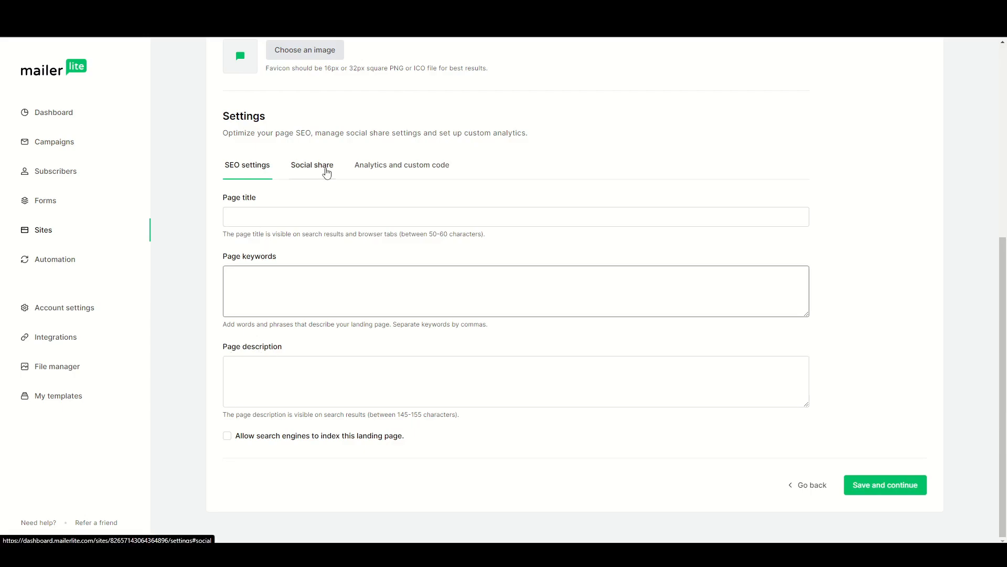
# Examine the landing page's social share settings, including the share title and share description fields.
pyautogui.click(326, 173)
pyautogui.click(265, 247)
pyautogui.click(257, 308)
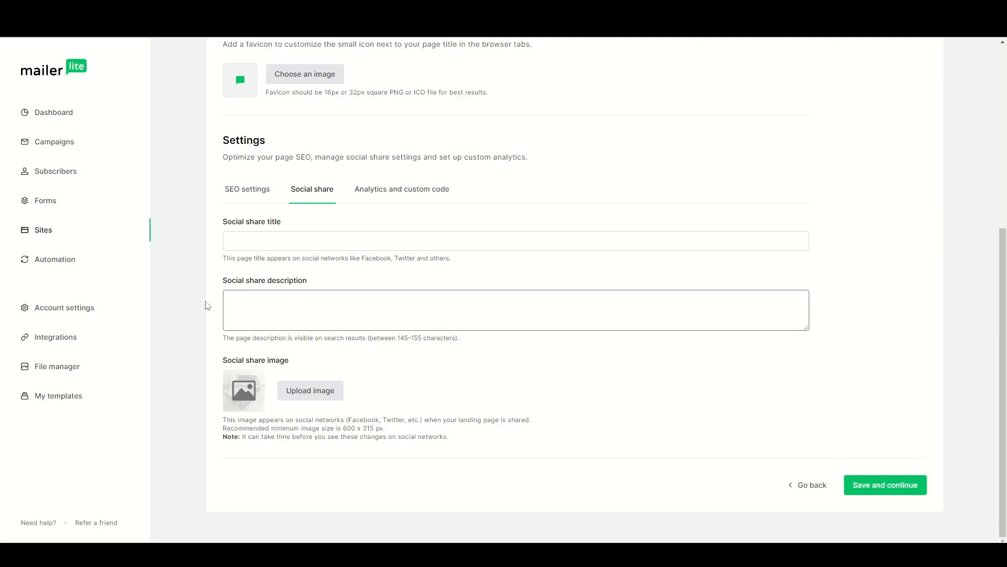
pyautogui.click(268, 241)
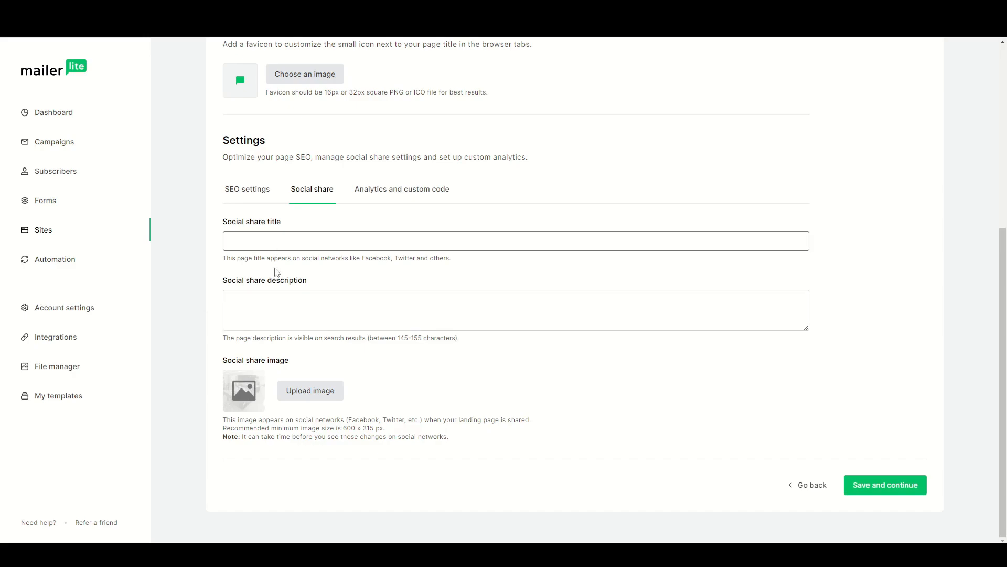
pyautogui.click(260, 304)
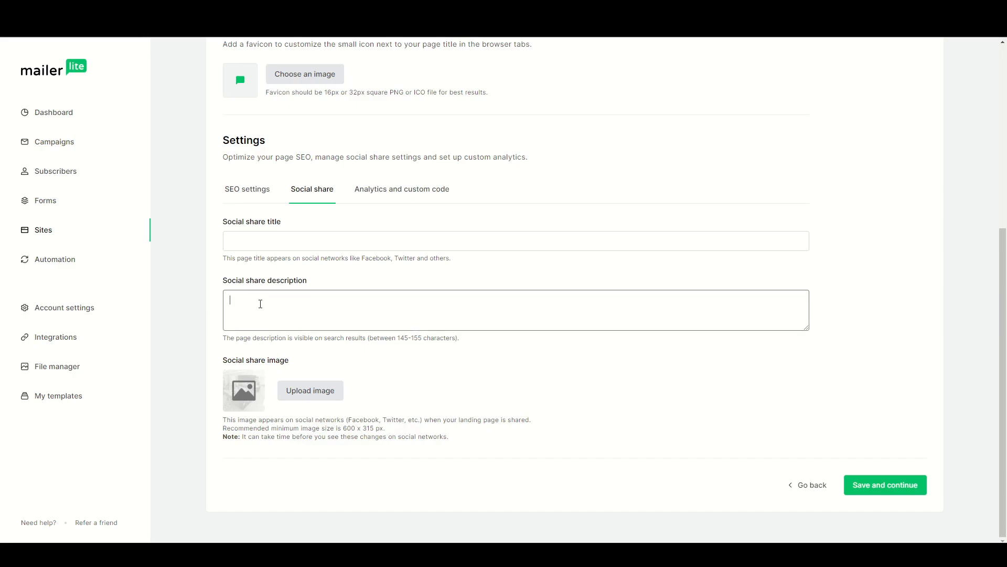
pyautogui.click(196, 306)
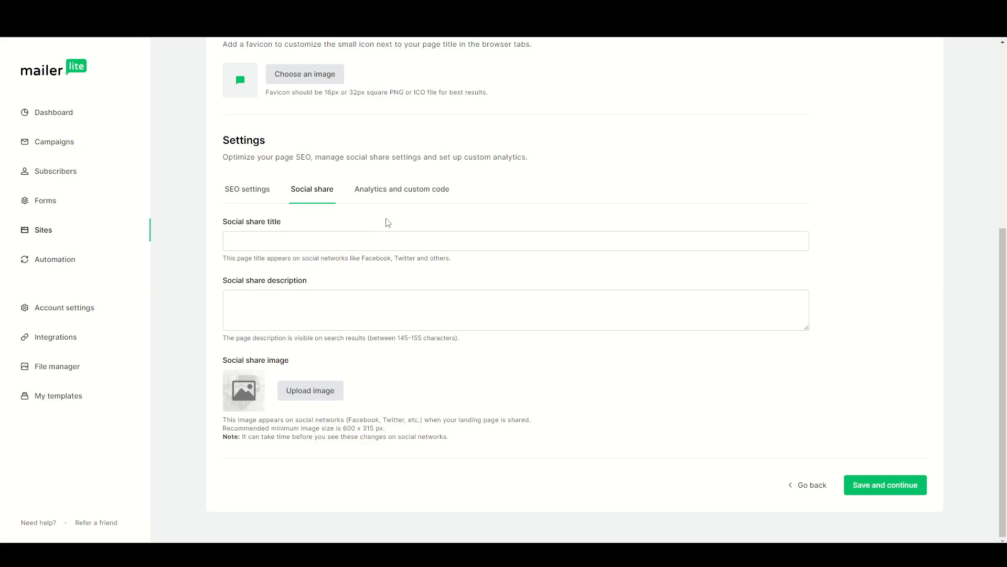
# Review the landing page's analytics and custom code options, from Google Analytics and Facebook pixel to header and page code injection.
pyautogui.click(386, 201)
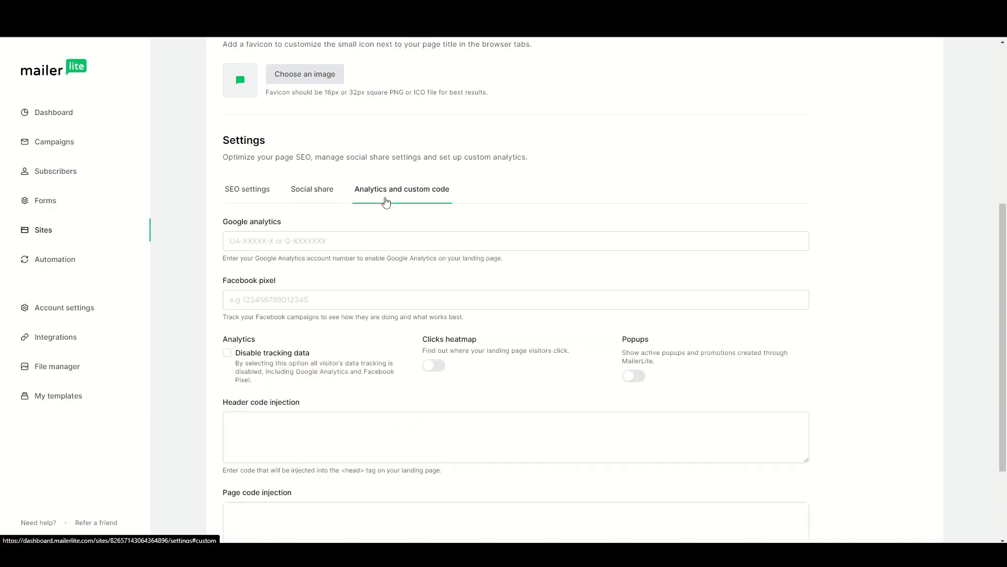
pyautogui.scroll(-1, 200, 256)
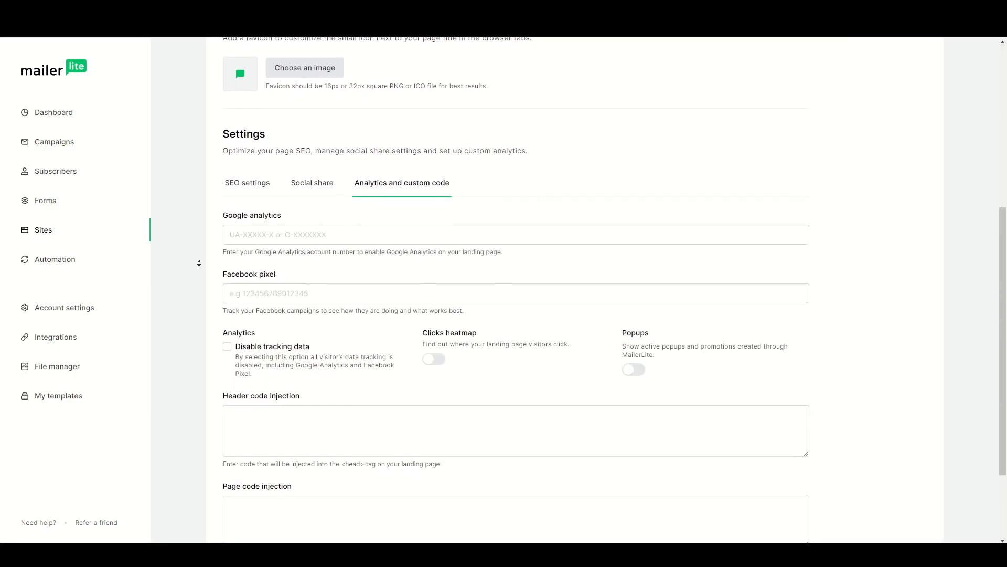
pyautogui.scroll(-4, 199, 268)
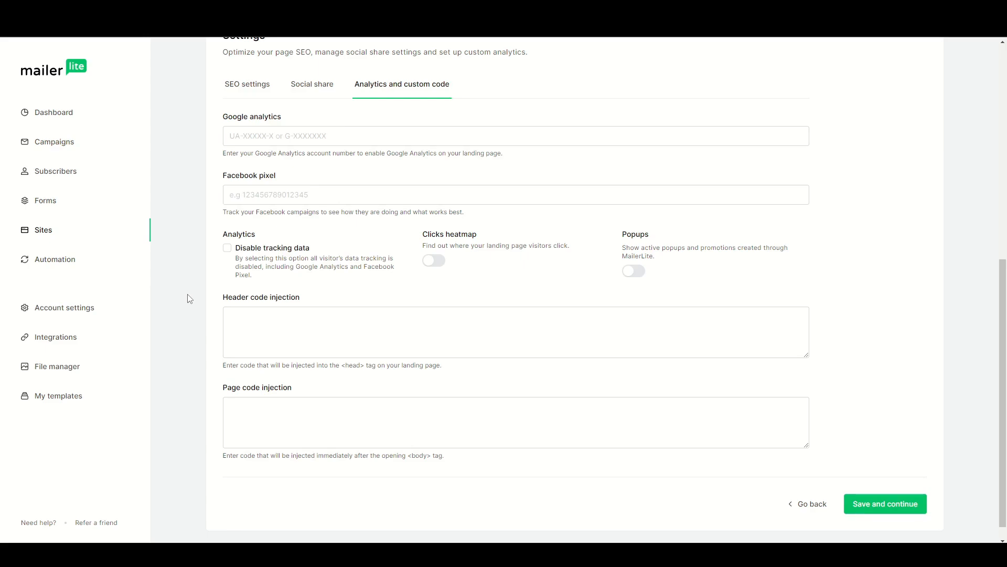
# Save the landing page settings and copy the page's subscribepage.io link from its overview.
pyautogui.click(865, 507)
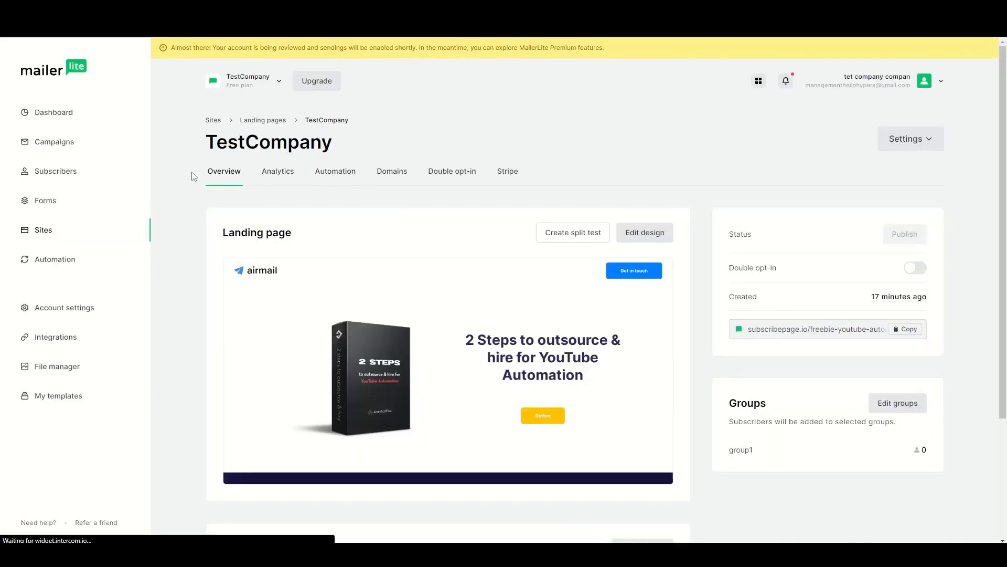
pyautogui.scroll(-3, 189, 171)
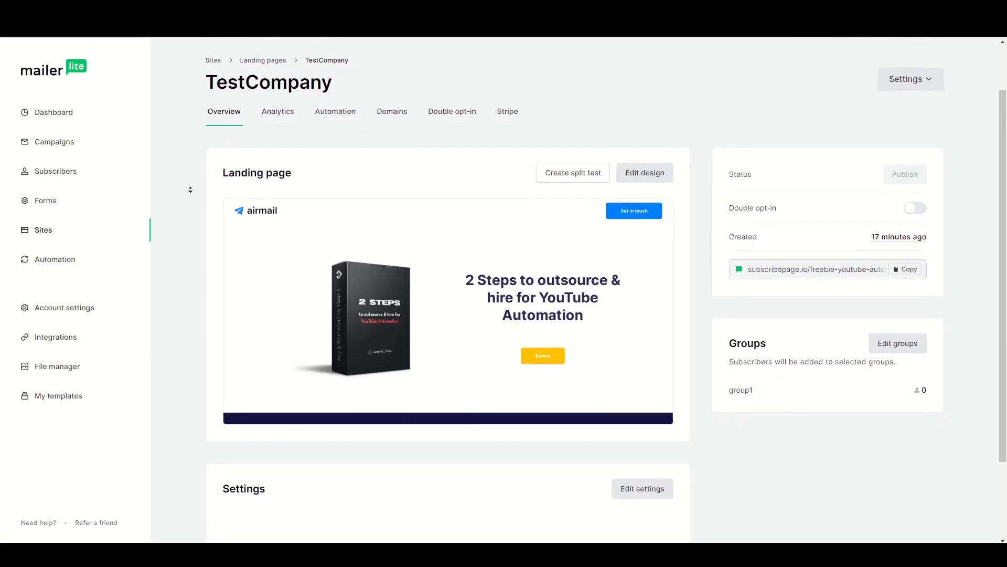
pyautogui.scroll(-1, 190, 189)
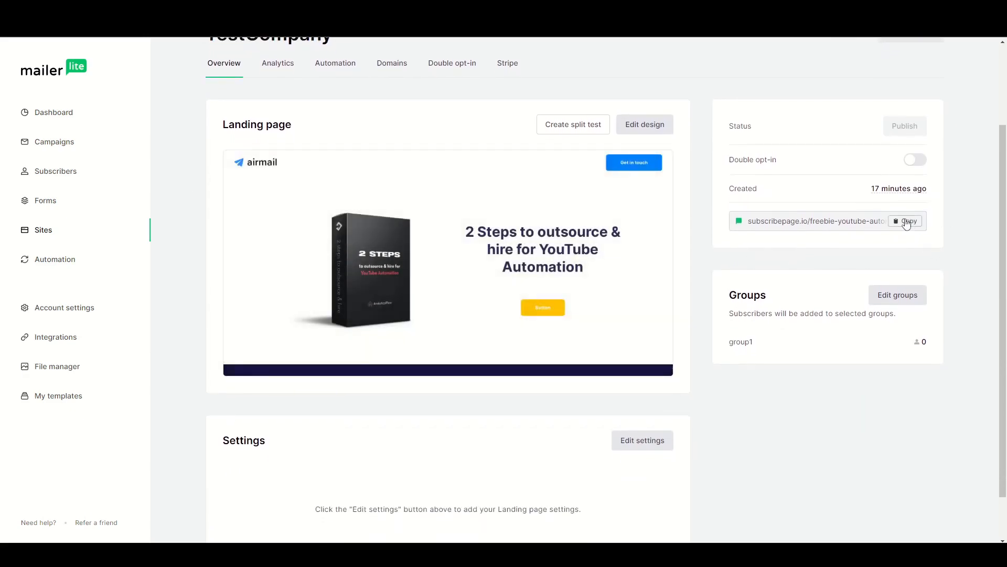
pyautogui.click(902, 228)
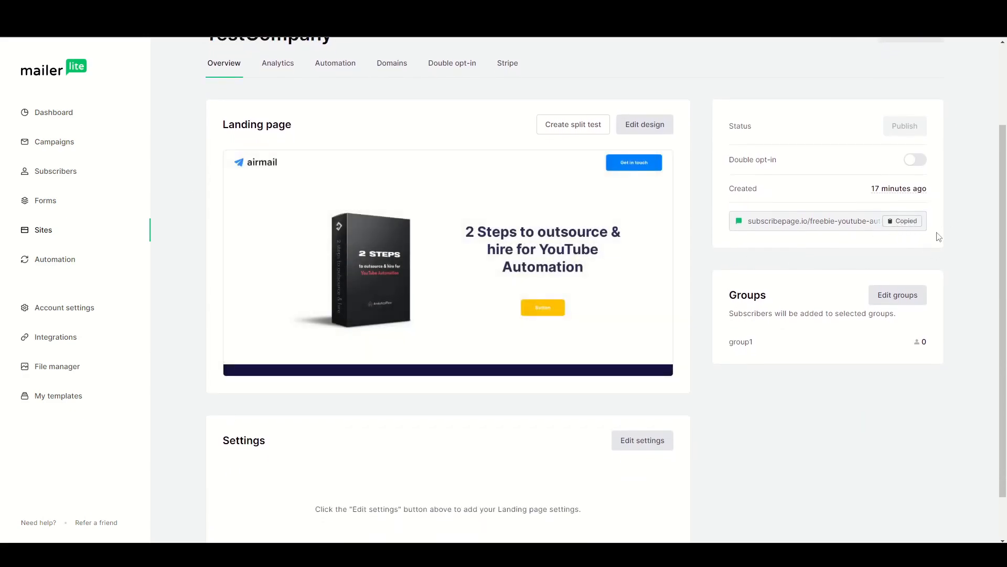